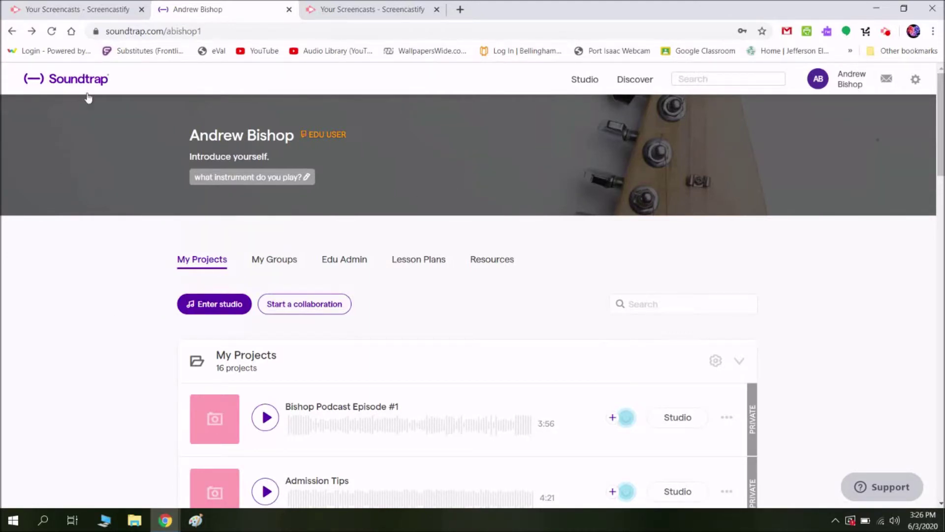
- Create a new podcast project in the studio and open the loop library with its search cleared
click(220, 307)
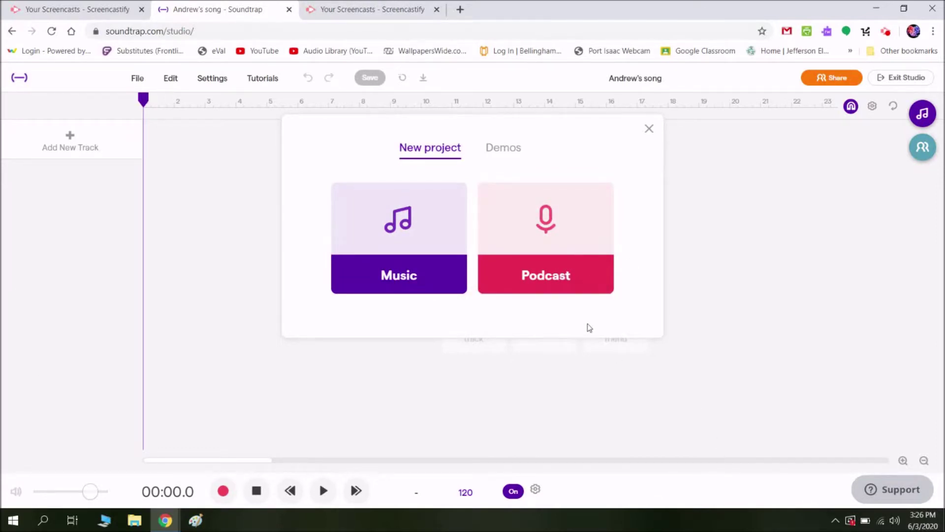
click(560, 285)
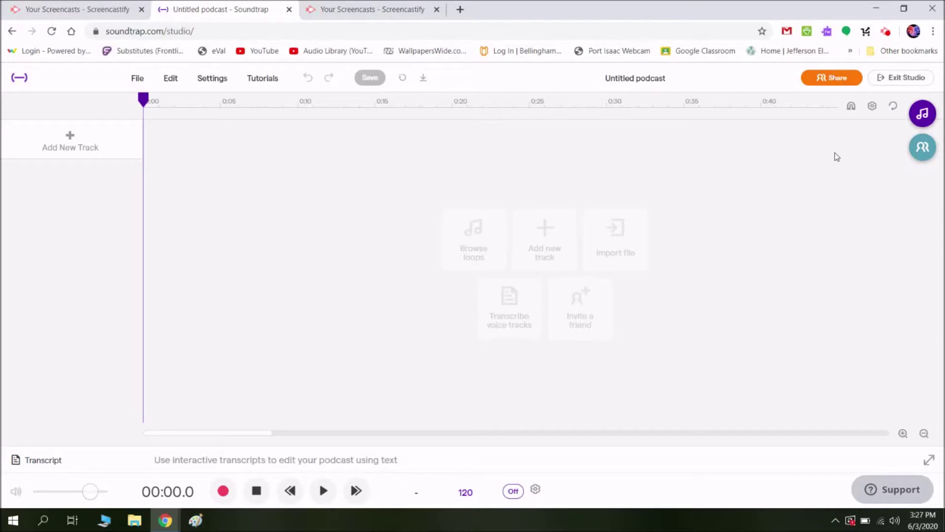
click(923, 114)
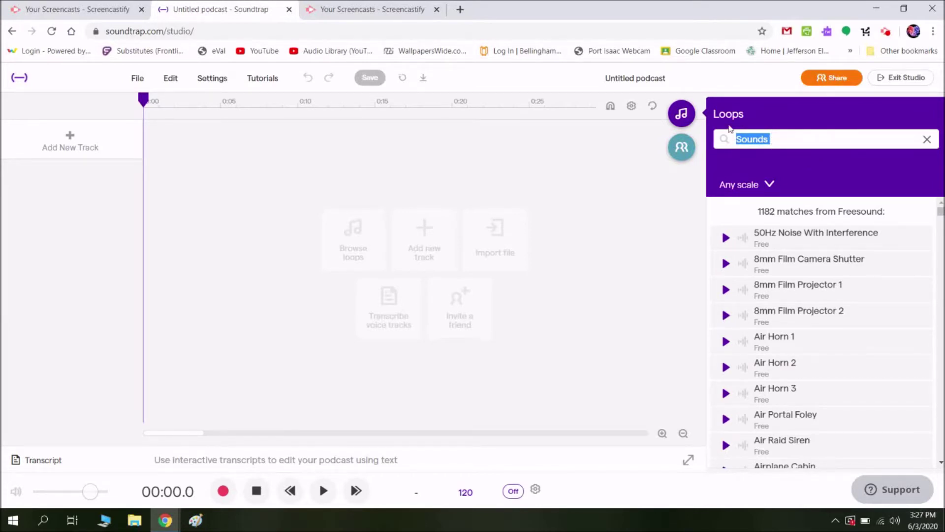
click(925, 139)
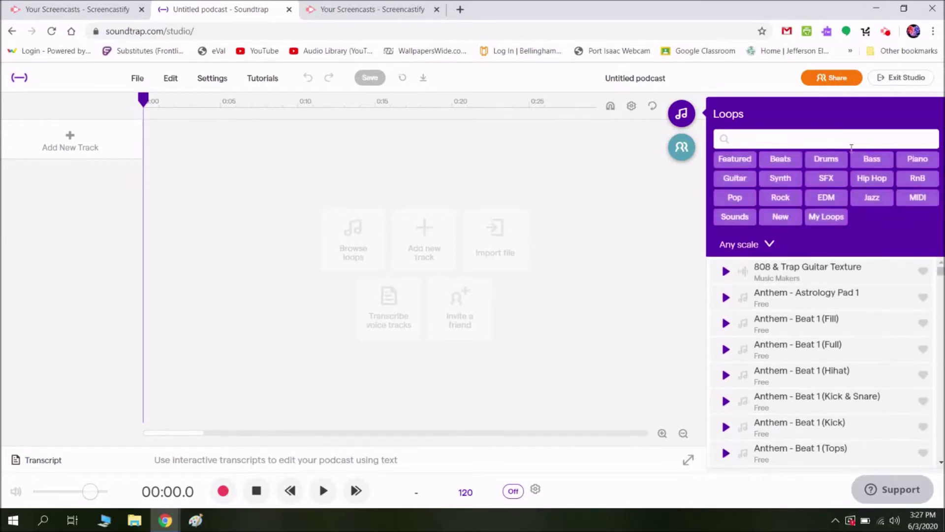
- Preview the Anthem - Beat 1 (Fill) loop, then place it at the start of the timeline and play it back
click(726, 324)
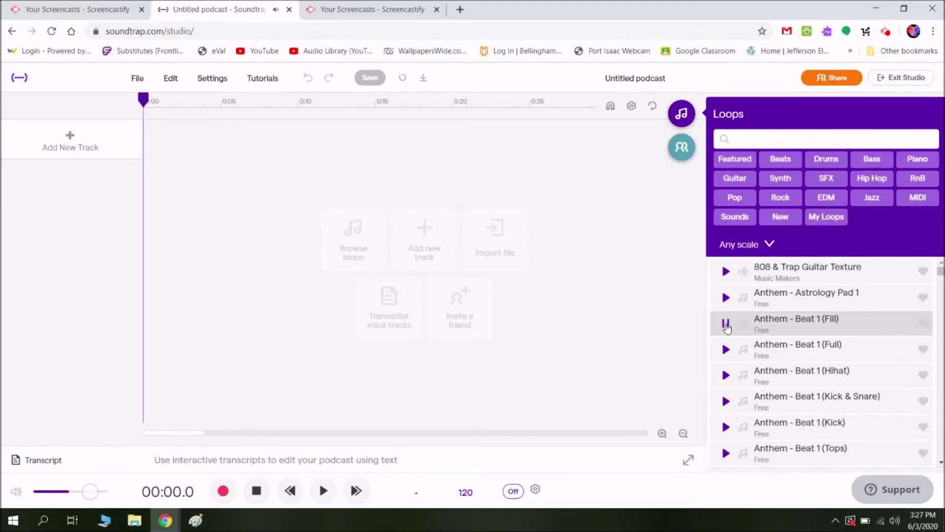
key(XF86AudioLowerVolume)
click(726, 324)
drag(760, 320, 147, 140)
key(space)
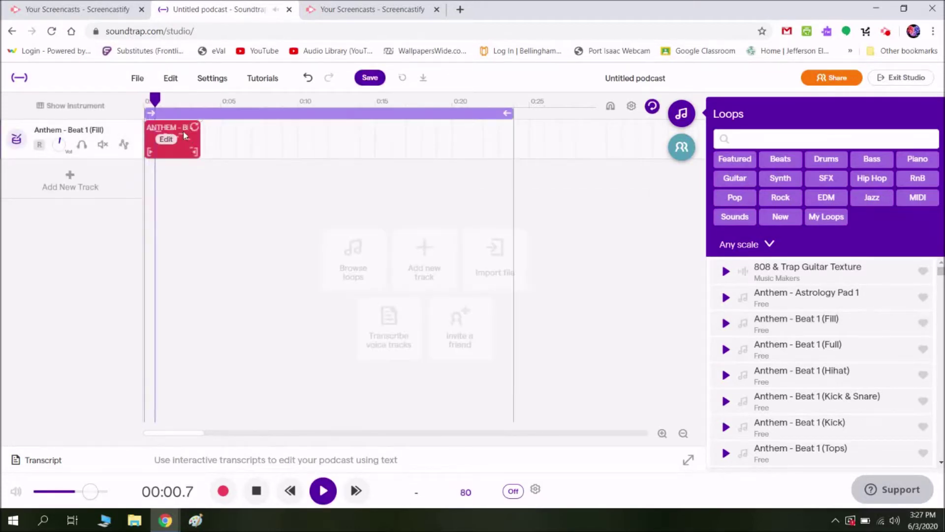
click(255, 490)
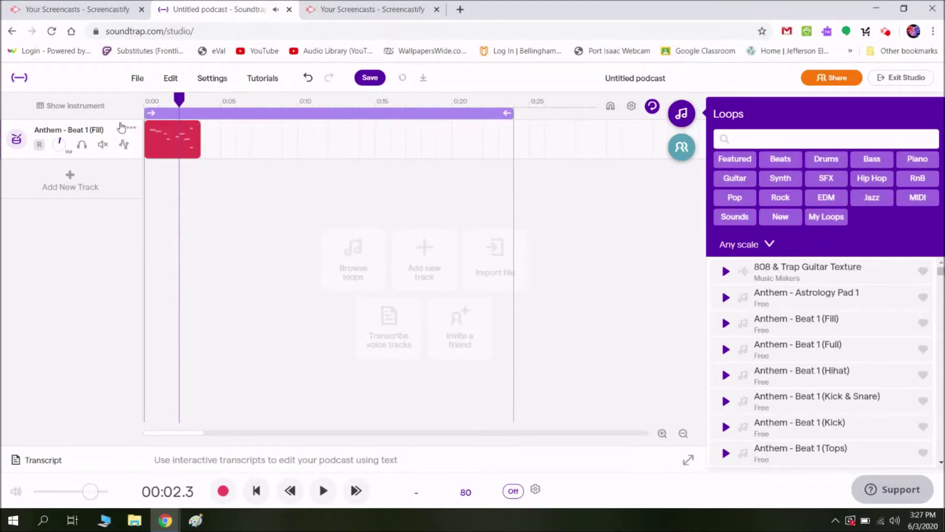
- Delete the Anthem - Beat 1 (Fill) track
right_click(133, 129)
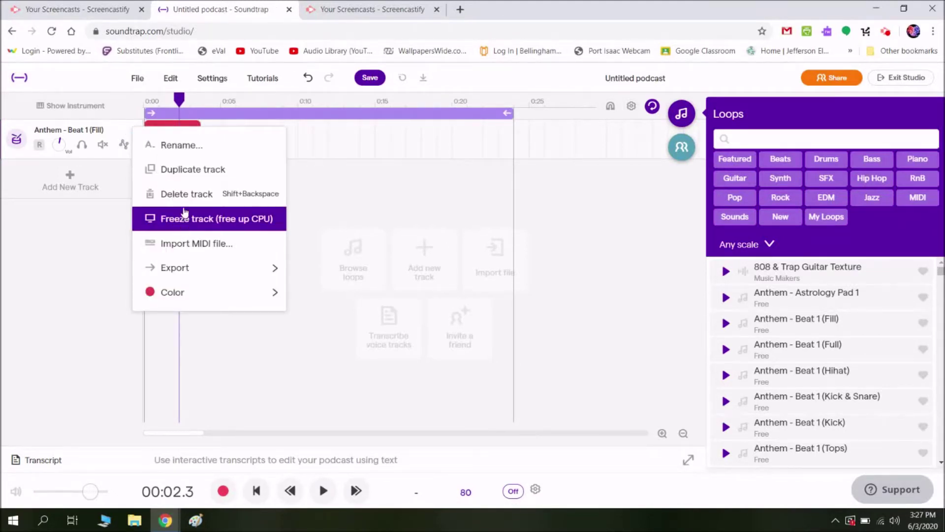
click(165, 193)
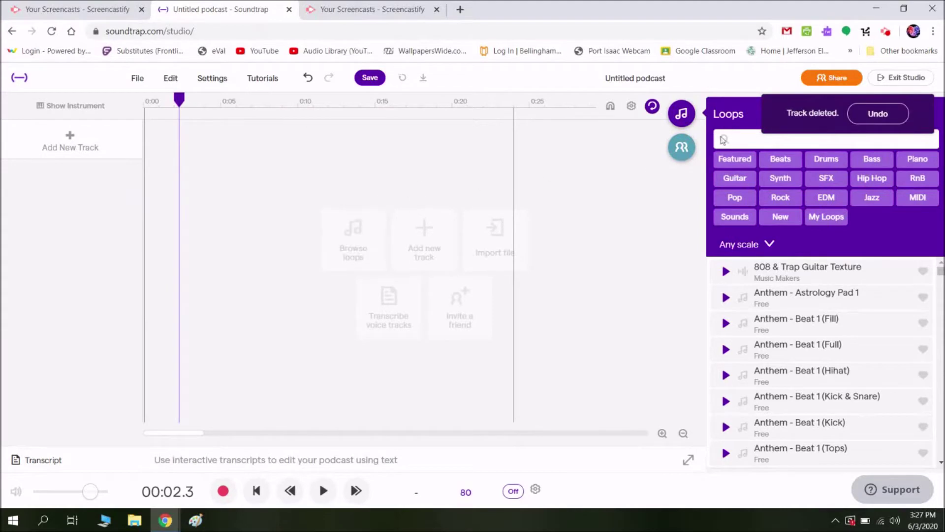
- Filter the loop library to the Sounds category and preview Evil Laugh 1
click(759, 140)
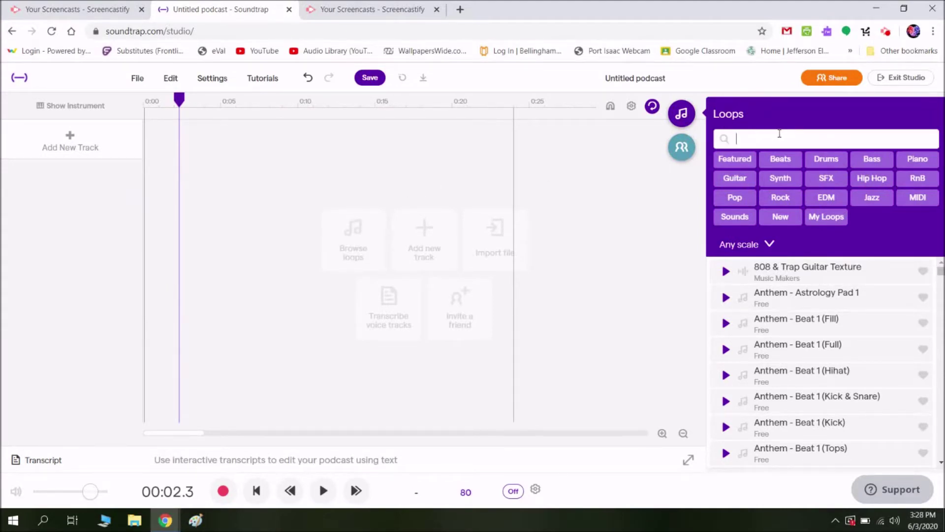
click(734, 217)
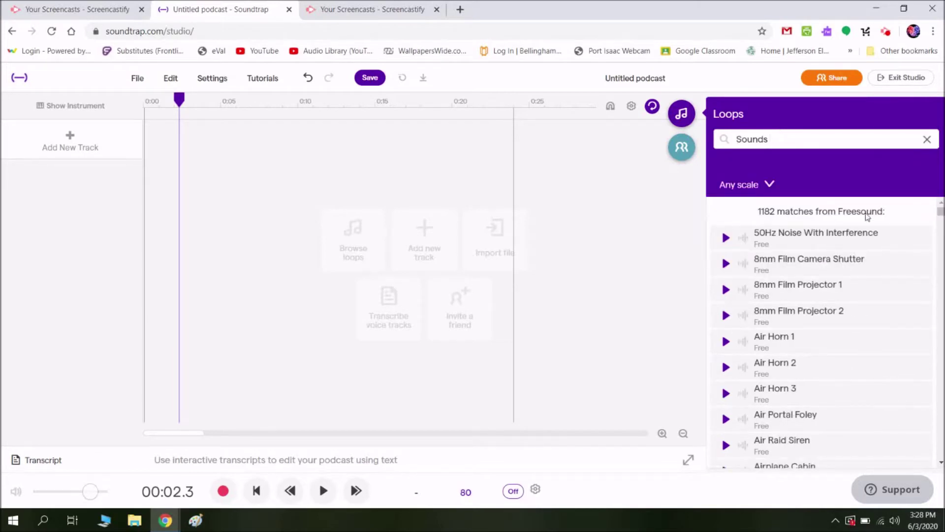
drag(941, 212, 941, 292)
scroll(787, 255, up, 5)
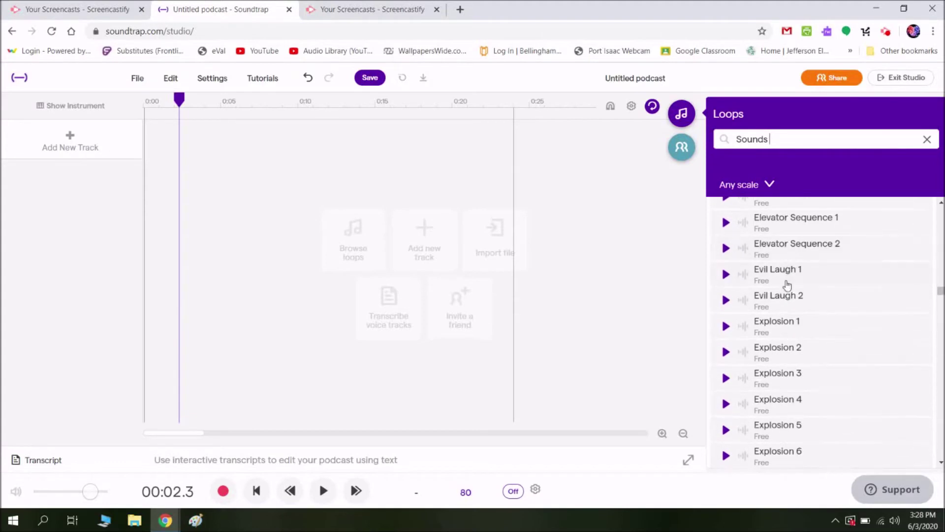
click(726, 274)
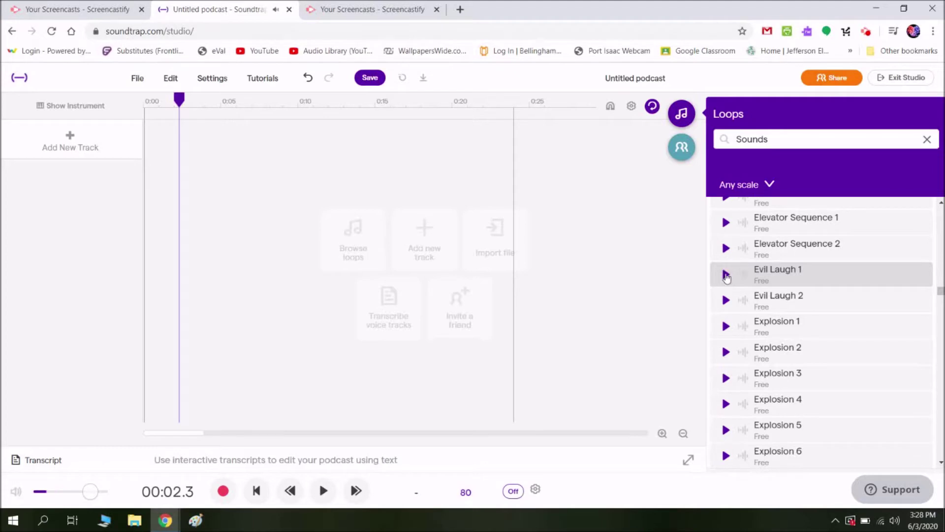
- Search the Sounds category for "bell" and add Doorbell 1 at the start of the timeline, giving it a brief playback
drag(941, 290, 940, 294)
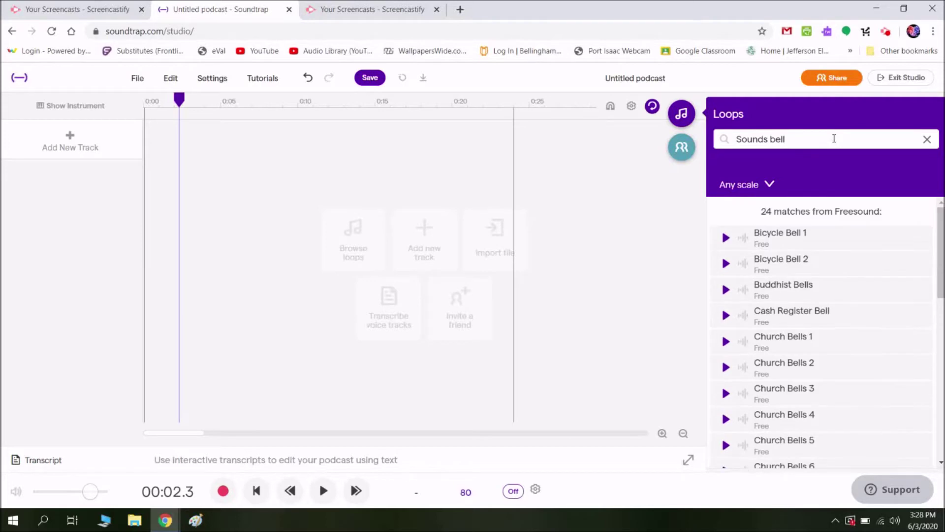
scroll(833, 315, down, 7)
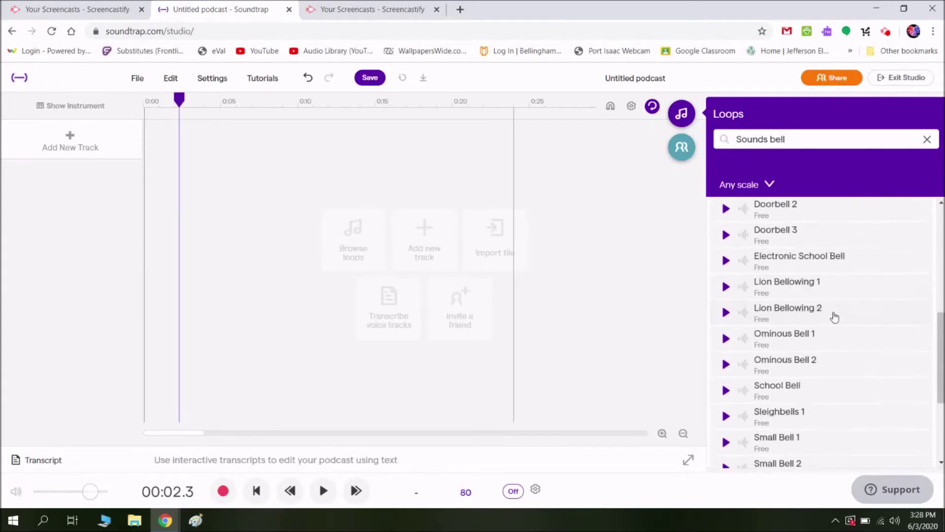
scroll(810, 336, up, 4)
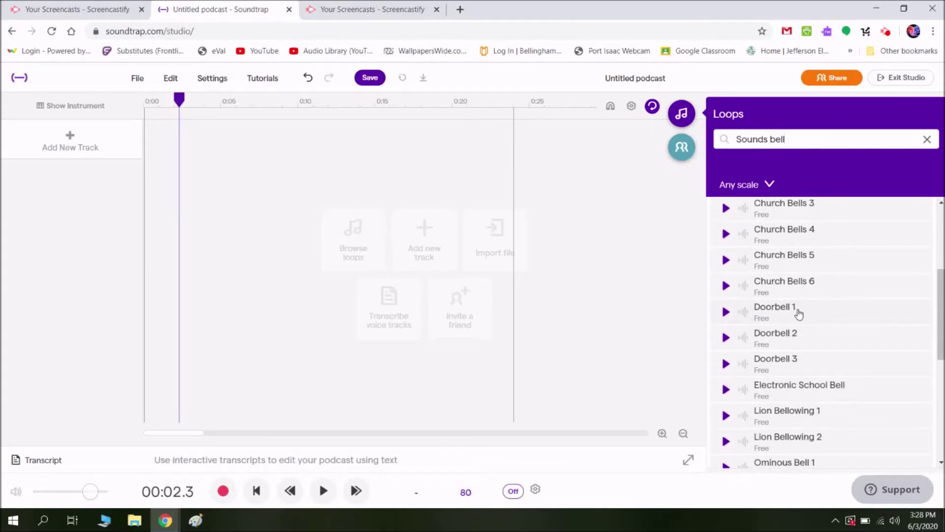
drag(805, 313, 144, 158)
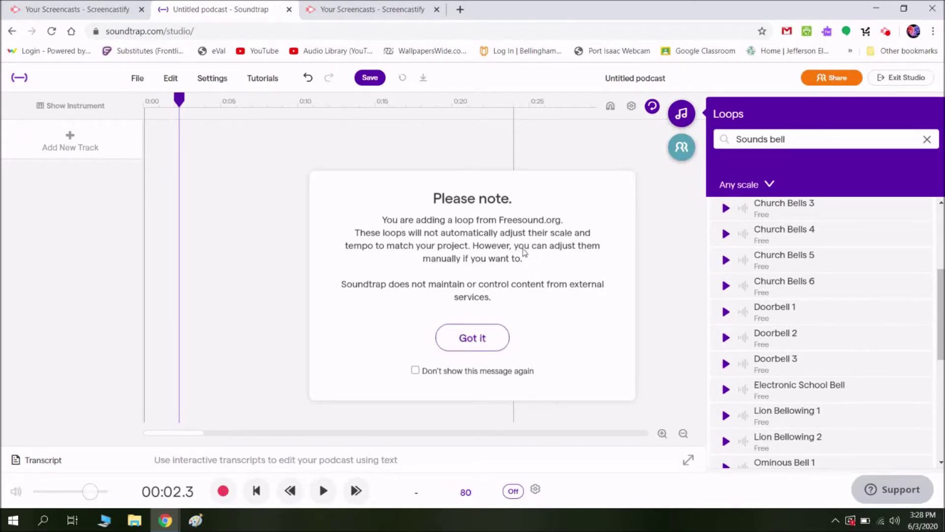
click(486, 346)
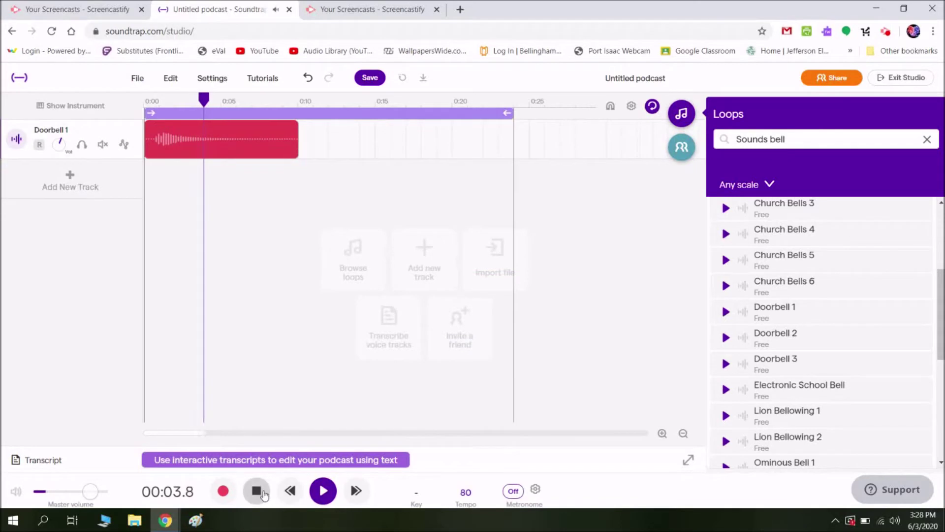
click(257, 491)
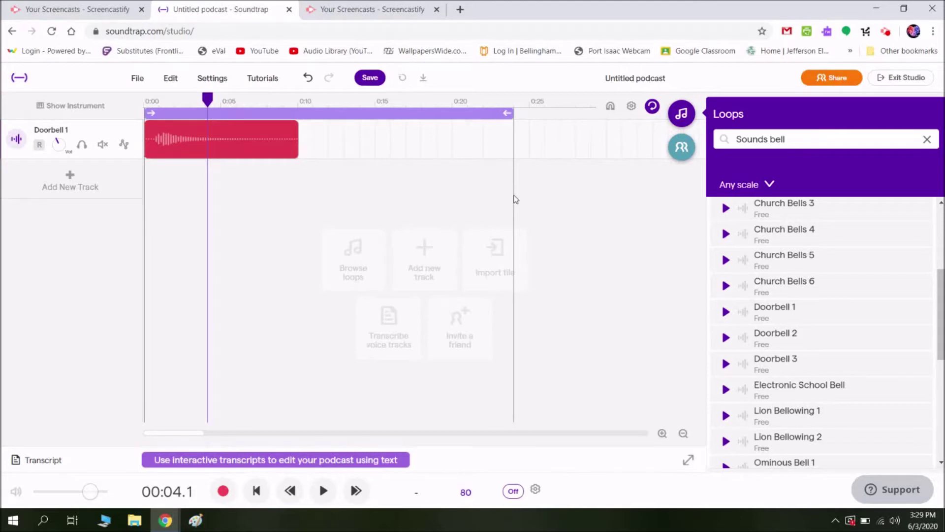
- Try solo and mute on the Doorbell 1 track, switching each one off again
click(81, 148)
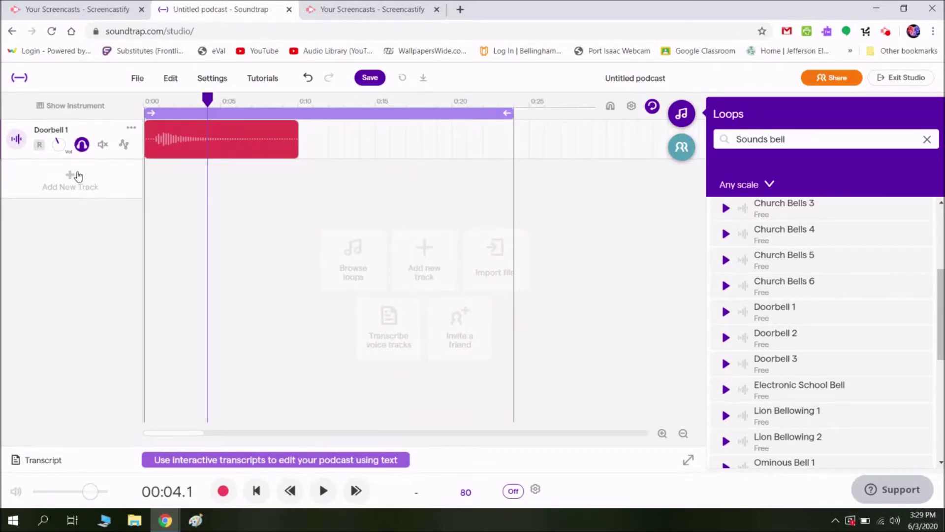
click(82, 144)
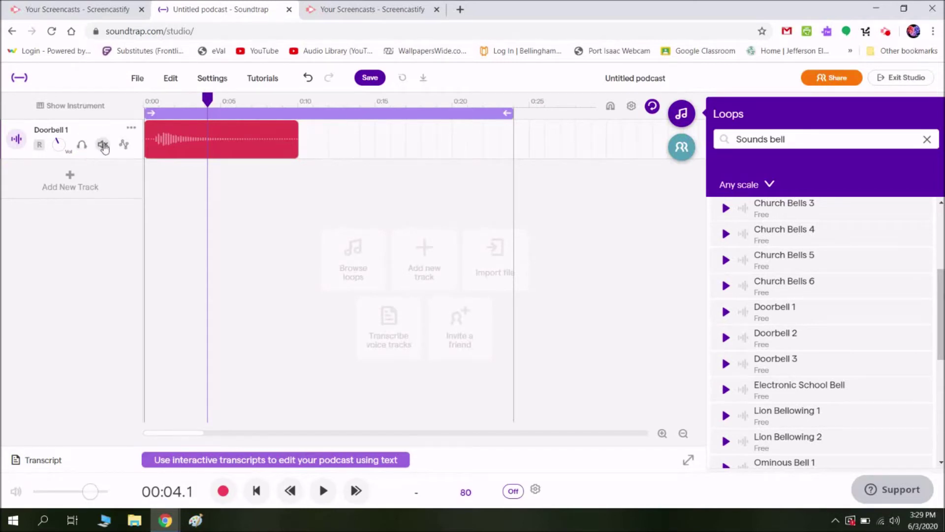
click(103, 145)
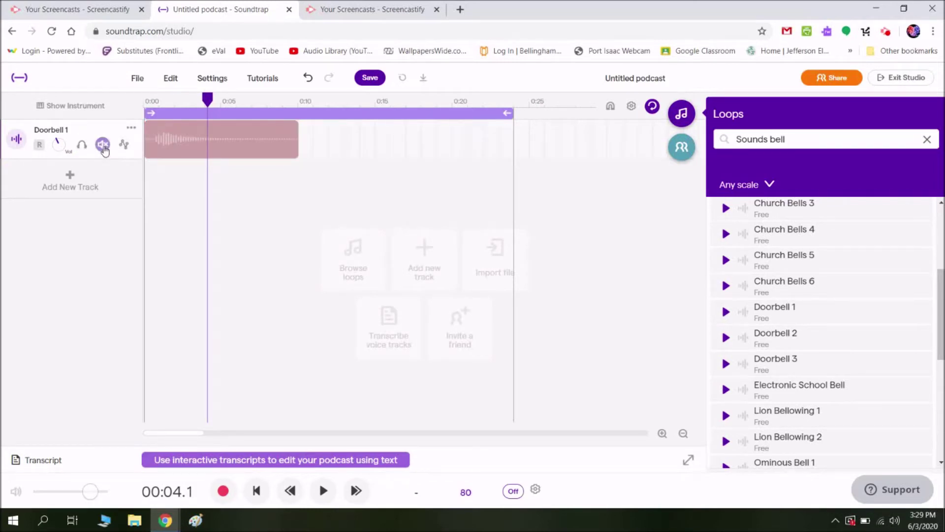
click(103, 145)
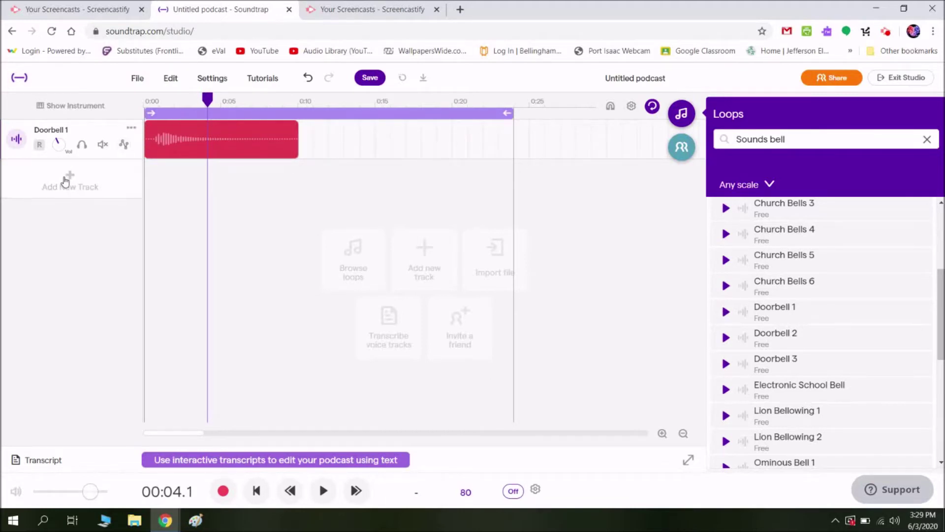
- Close the loop library and add a new Voice & microphones track
click(681, 114)
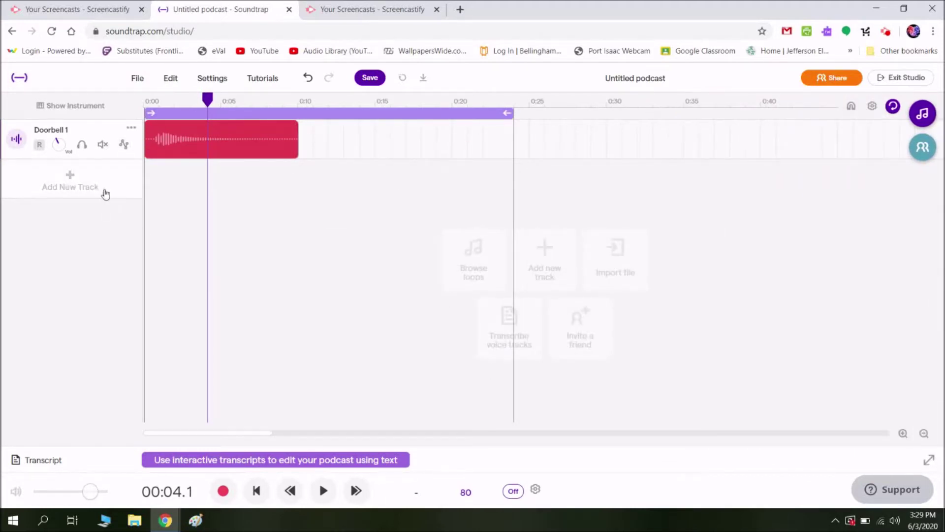
click(71, 182)
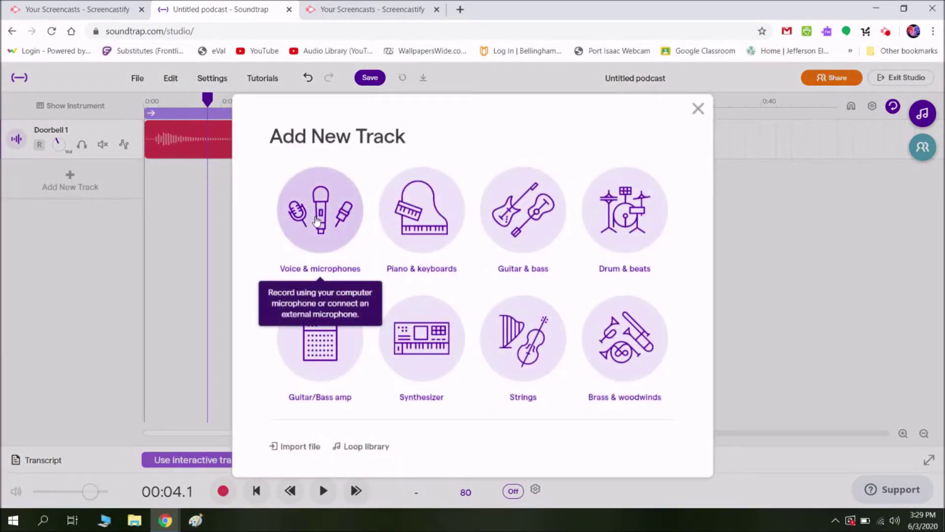
click(320, 201)
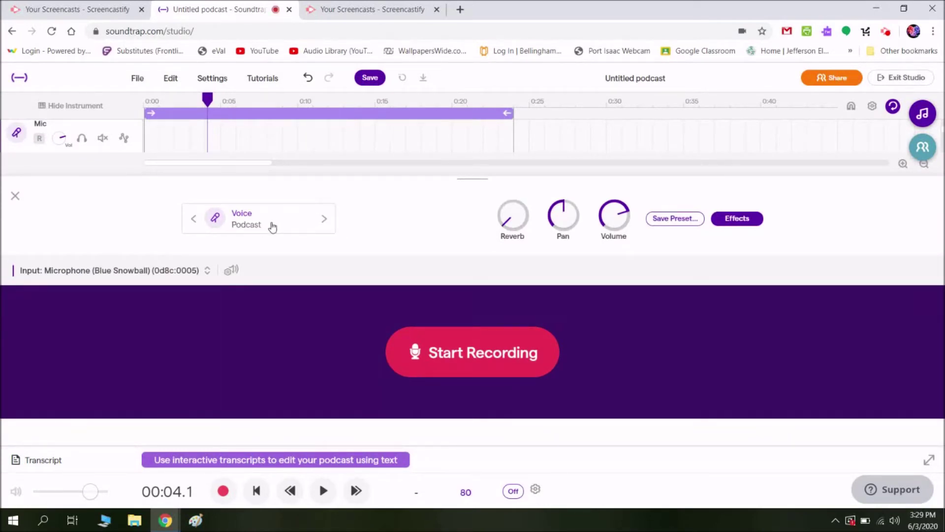
- Examine the available Voice presets for the microphone track without changing the selected one
click(246, 225)
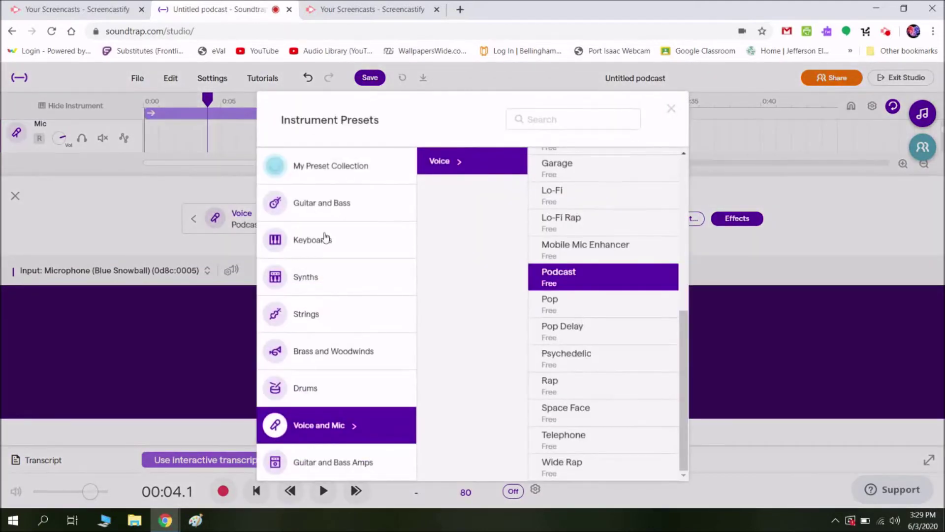
mouse_move(685, 331)
mouse_down()
mouse_move(665, 264)
mouse_move(668, 335)
mouse_up()
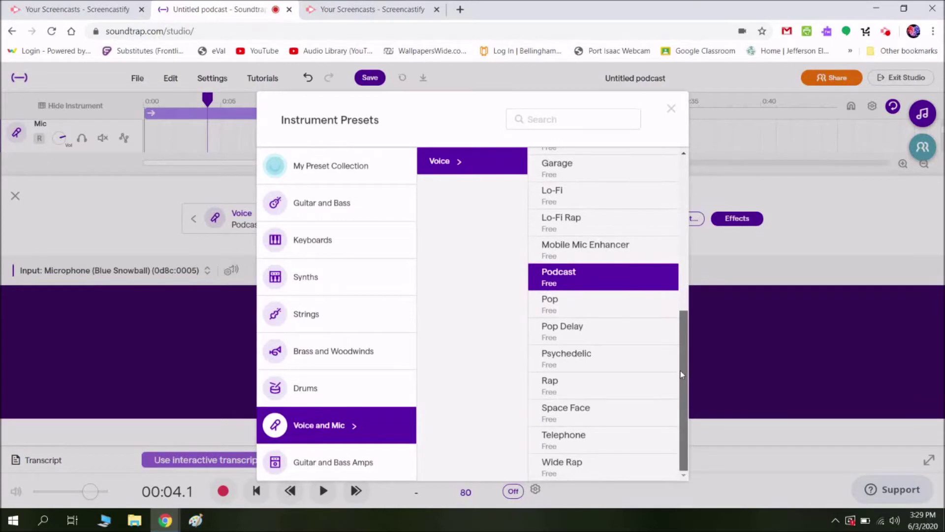
drag(684, 336, 714, 347)
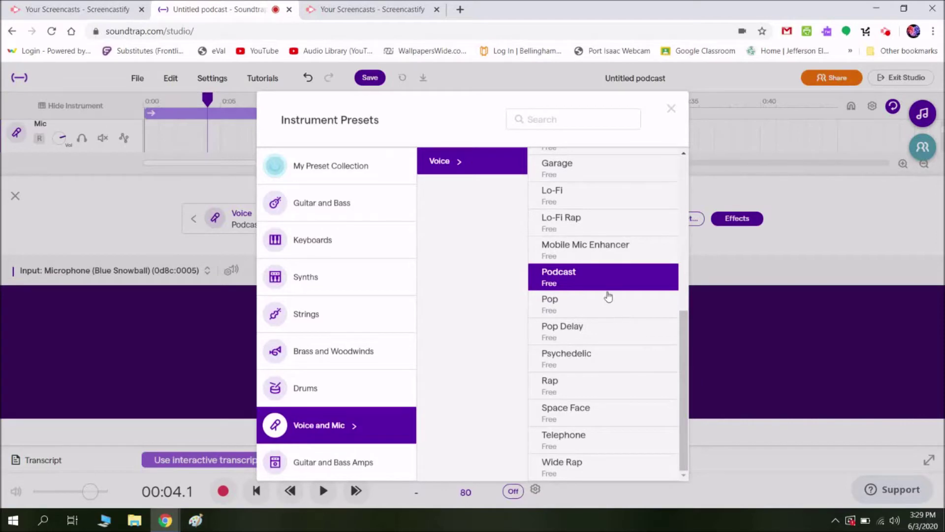
click(671, 108)
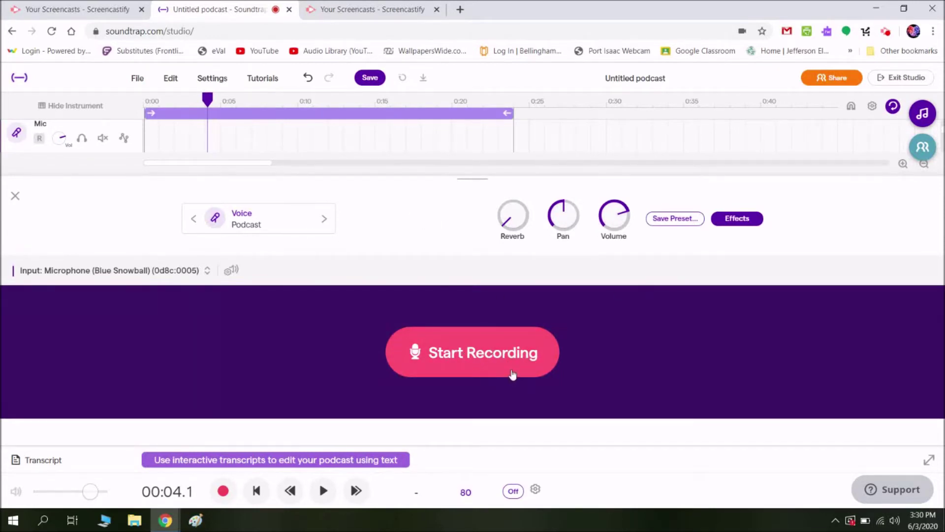
- Set the metronome's count-in to 1 bar and return the playhead to the start of the project
click(535, 490)
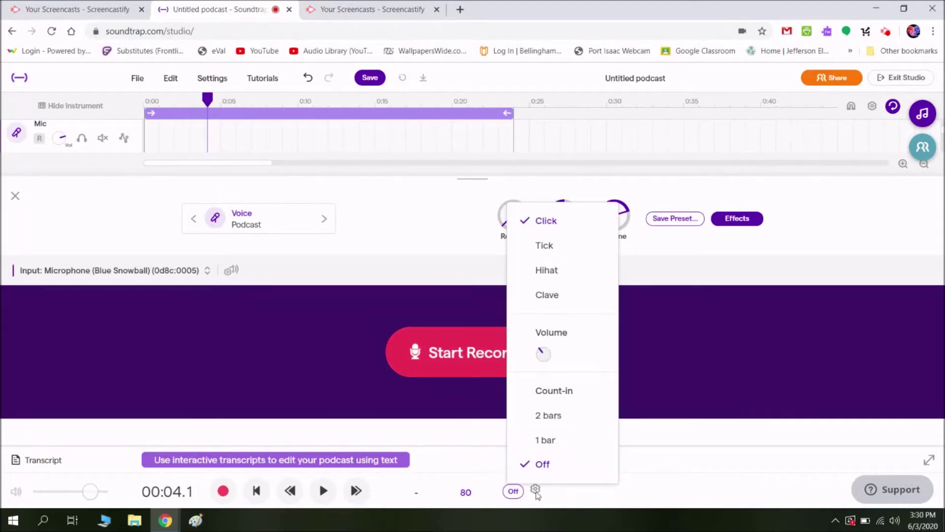
click(559, 440)
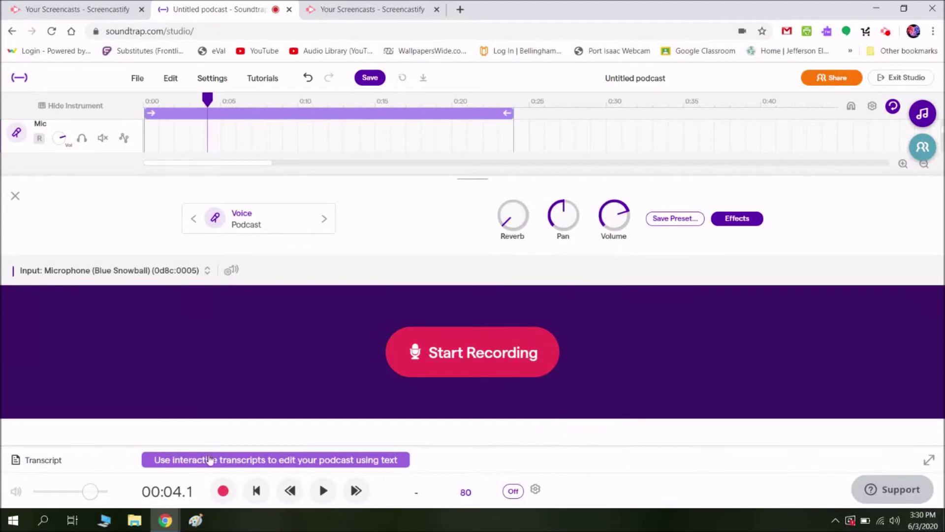
click(260, 492)
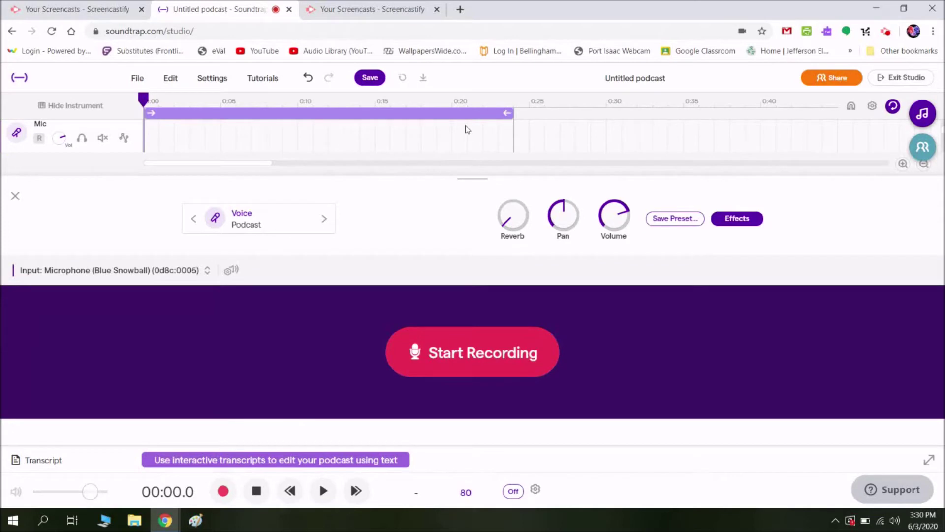
- Close the instrument view and arm both the Mic and Doorbell 1 tracks for recording
click(16, 196)
mouse_move(205, 138)
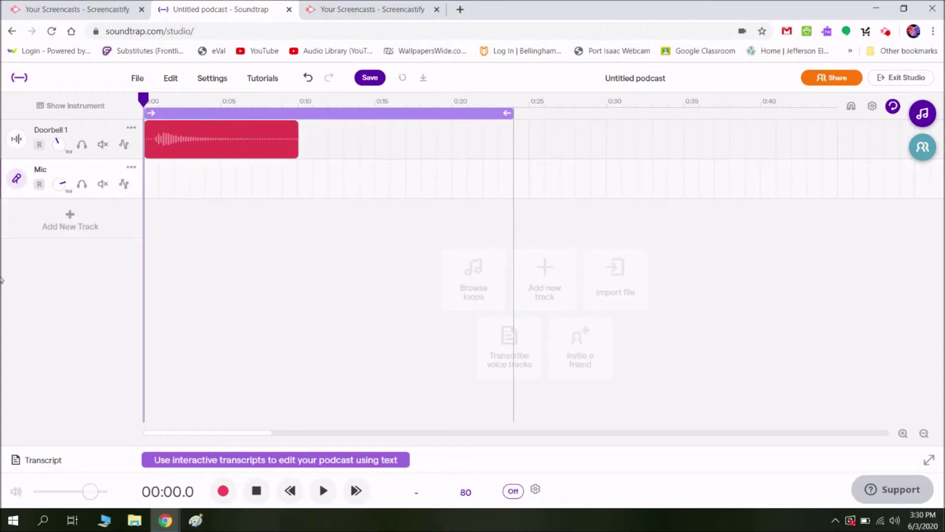
click(39, 186)
click(39, 145)
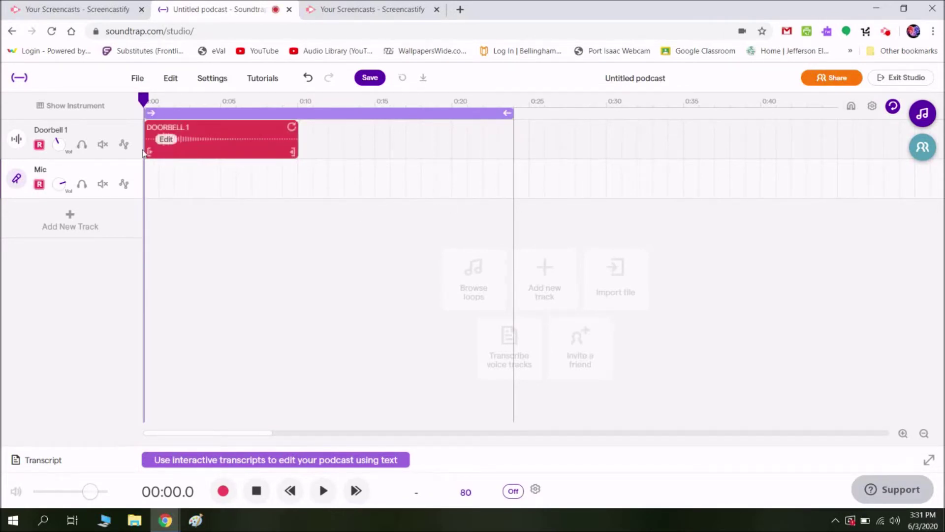
- Disarm the Doorbell 1 track and record a voice clip of about 7.5 seconds on the Mic track
click(39, 144)
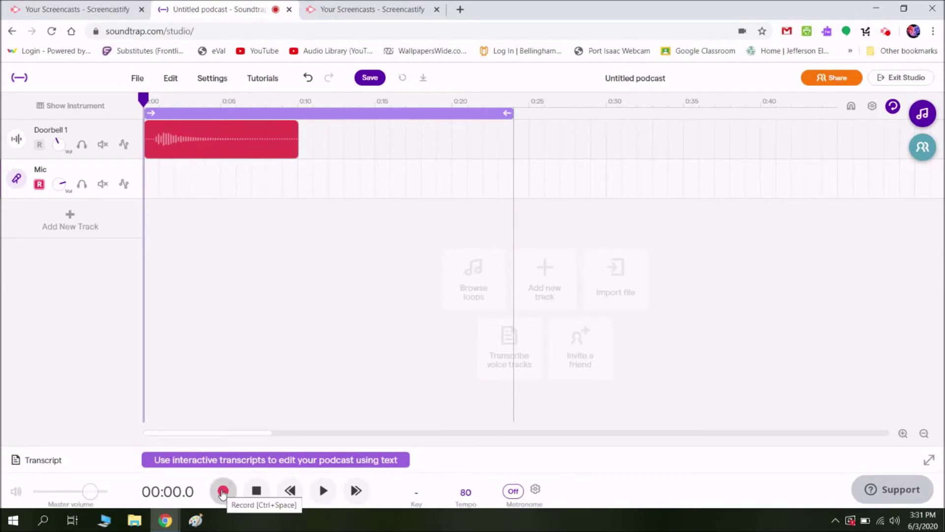
click(223, 491)
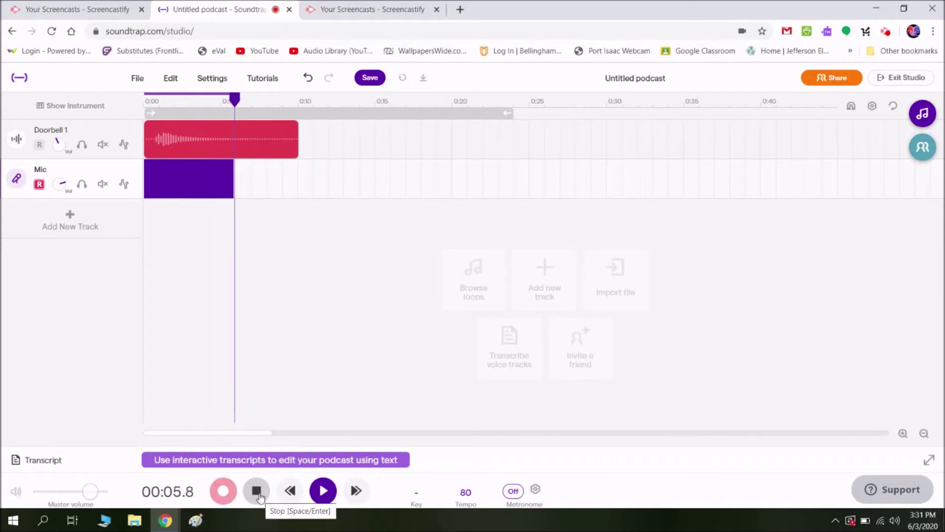
click(257, 492)
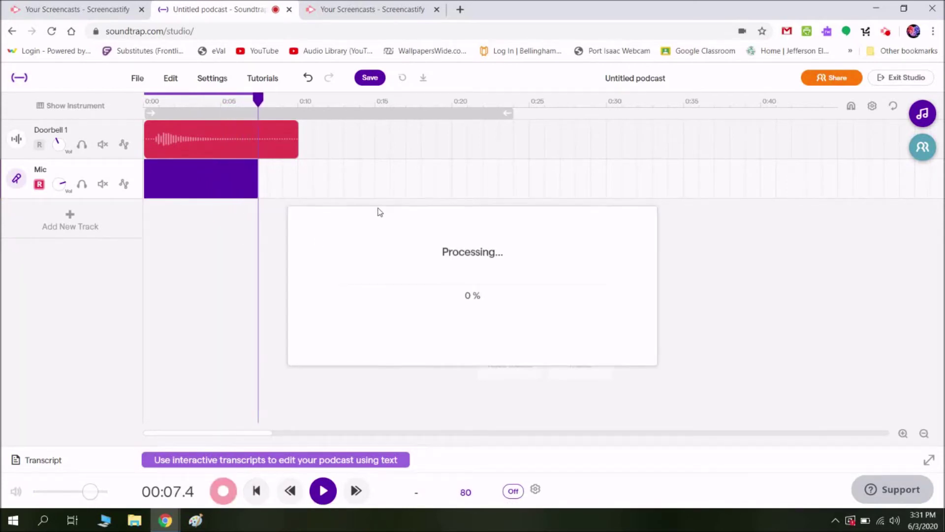
- Play the project from the start to hear the doorbell together with the recorded Mic clip, and stop at the clip's end
click(256, 491)
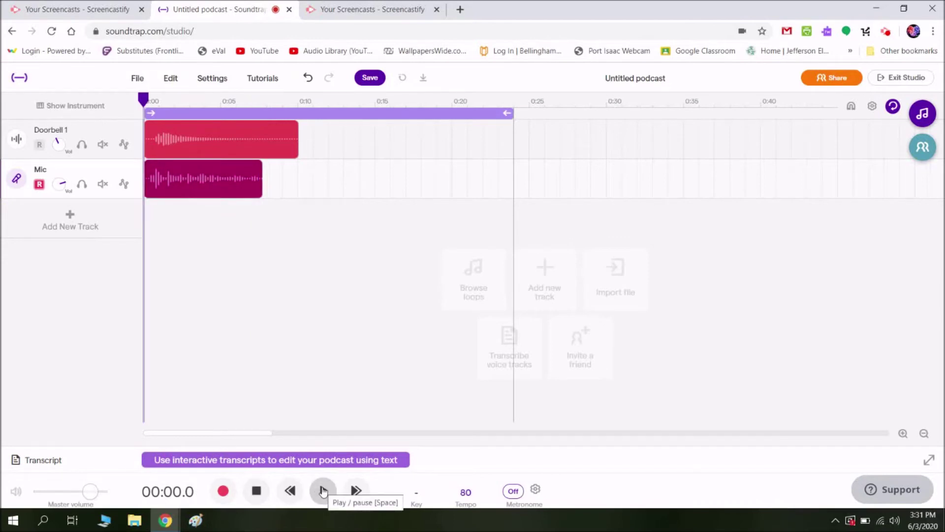
click(323, 491)
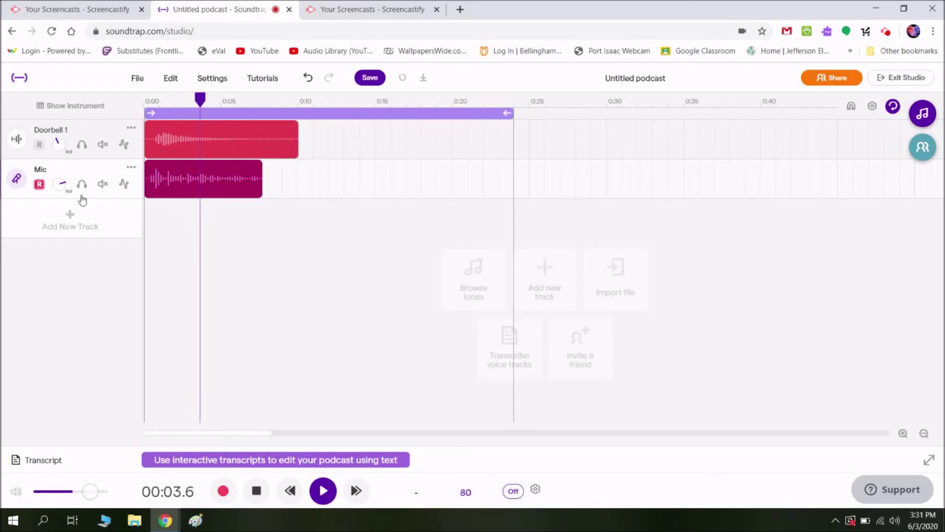
click(260, 495)
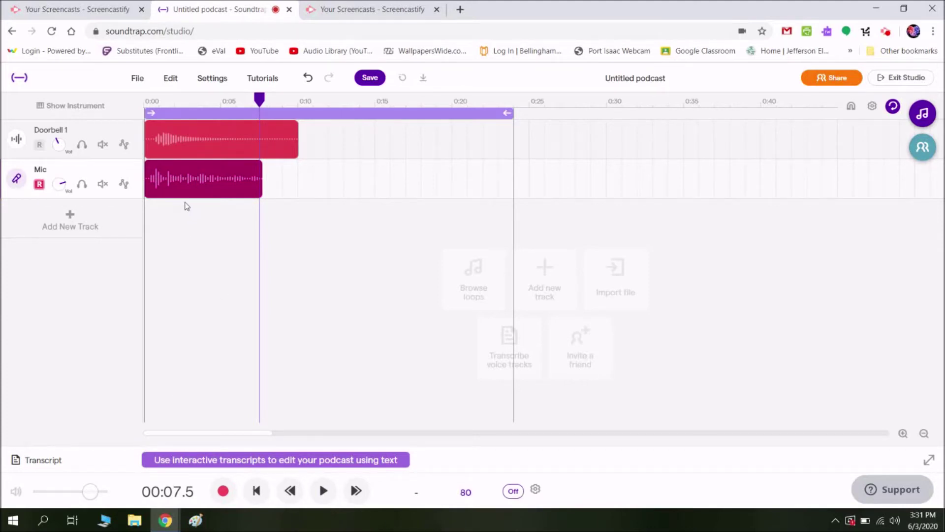
- Lower the Mic track's volume and place the playhead just past the end of its clip
mouse_move(211, 181)
drag(56, 177, 59, 209)
drag(262, 101, 268, 102)
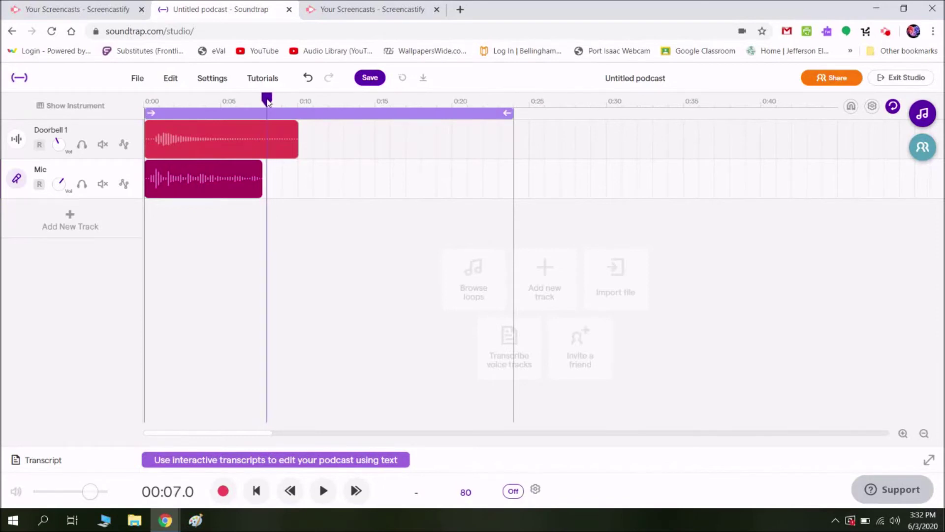
- Disarm the Mic track and add a second Voice & microphones track, leaving its instrument view closed
click(40, 185)
click(66, 221)
click(317, 216)
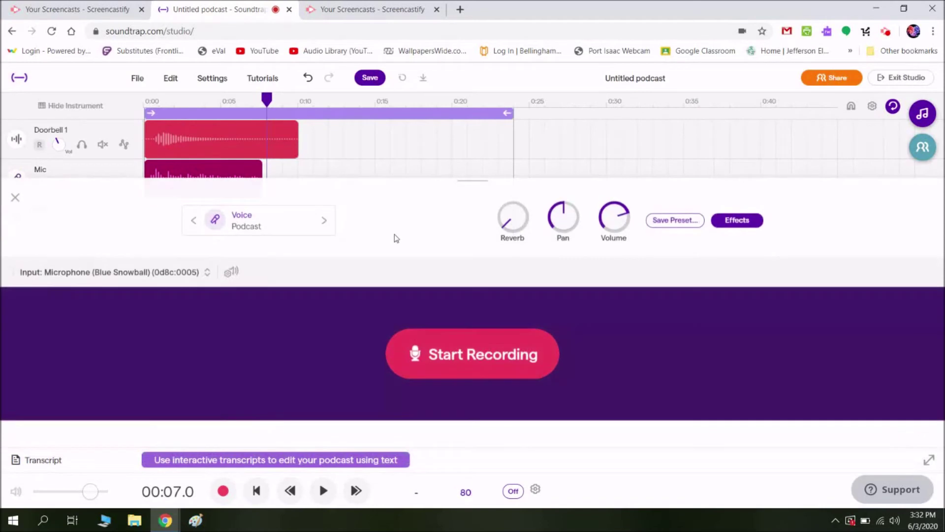
click(14, 196)
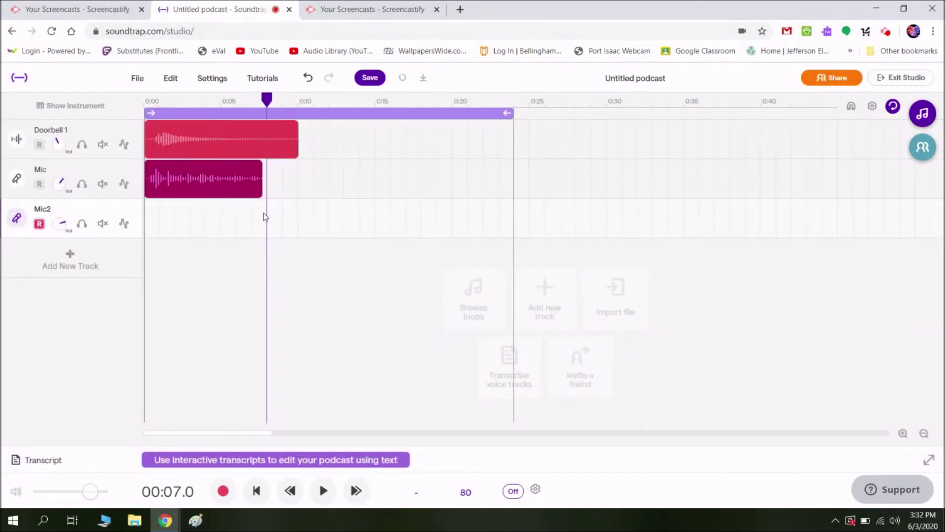
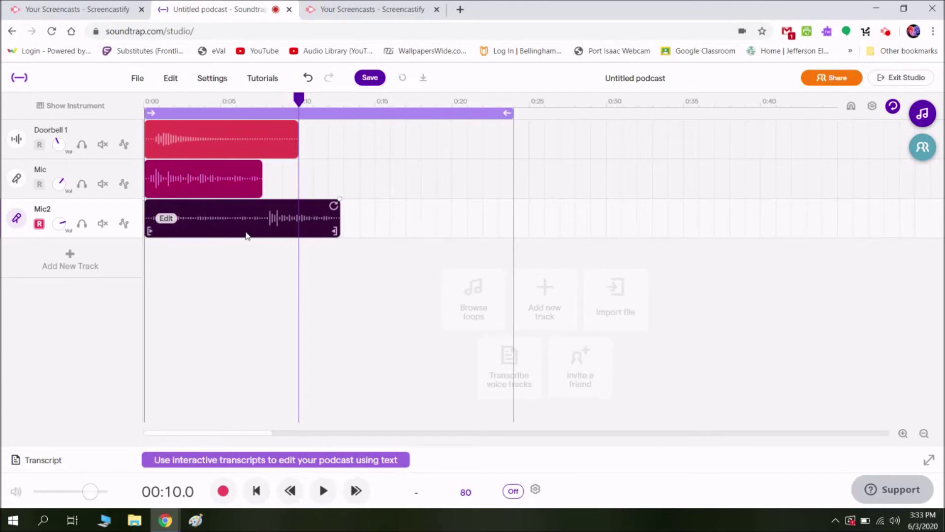
- Split the Mic2 region at 00:10.0 and delete the part after the split
click(170, 78)
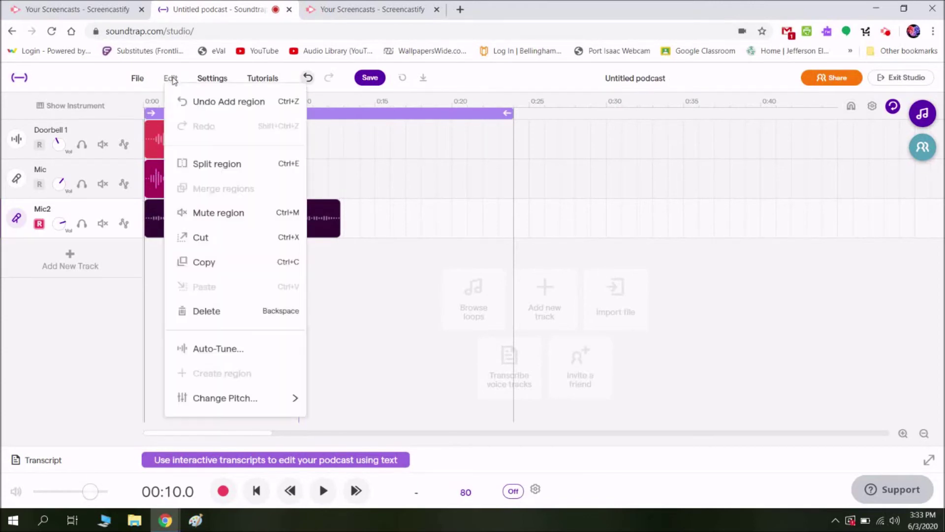
click(229, 175)
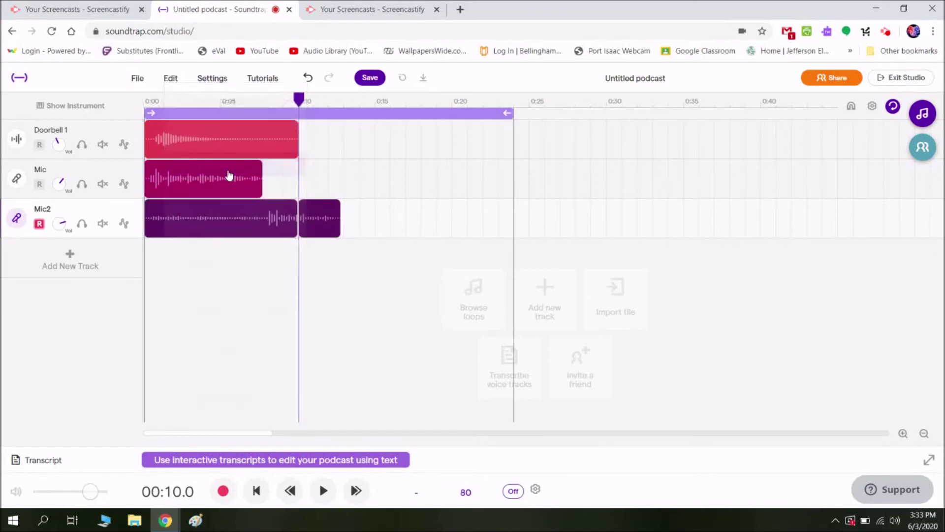
click(313, 211)
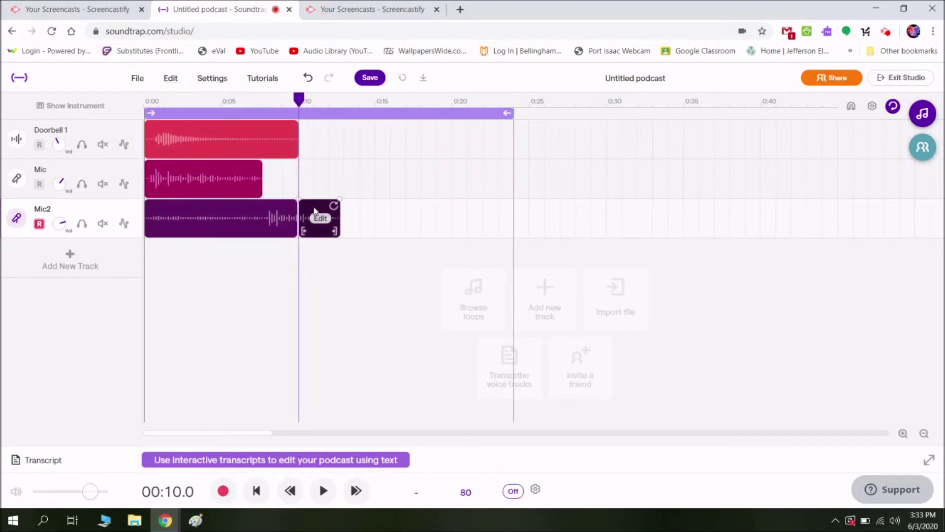
key(Delete)
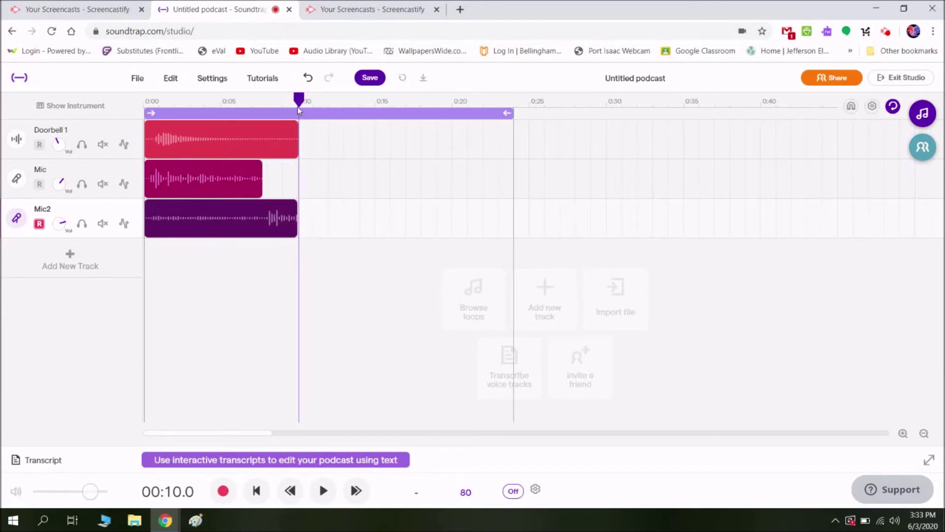
- Play back the end of the shortened Mic2 clip from about 00:07.9
drag(299, 102, 267, 108)
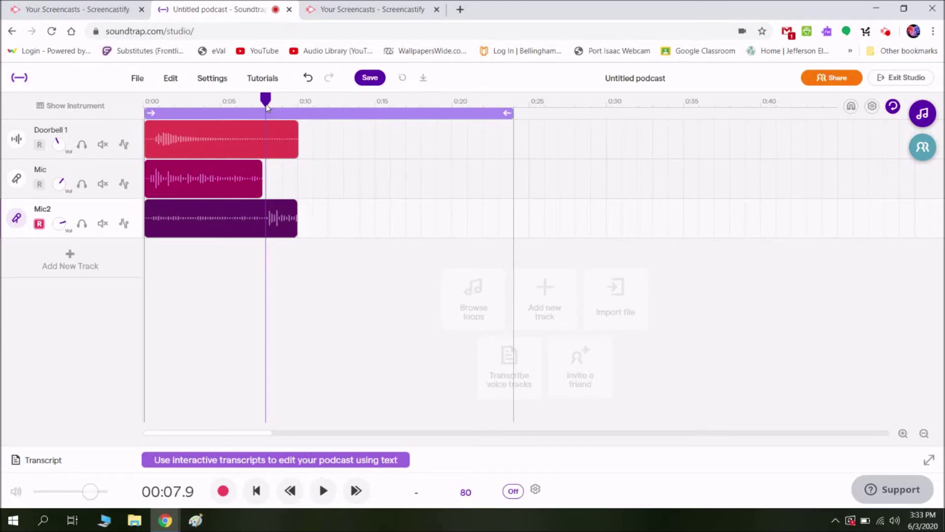
key(space)
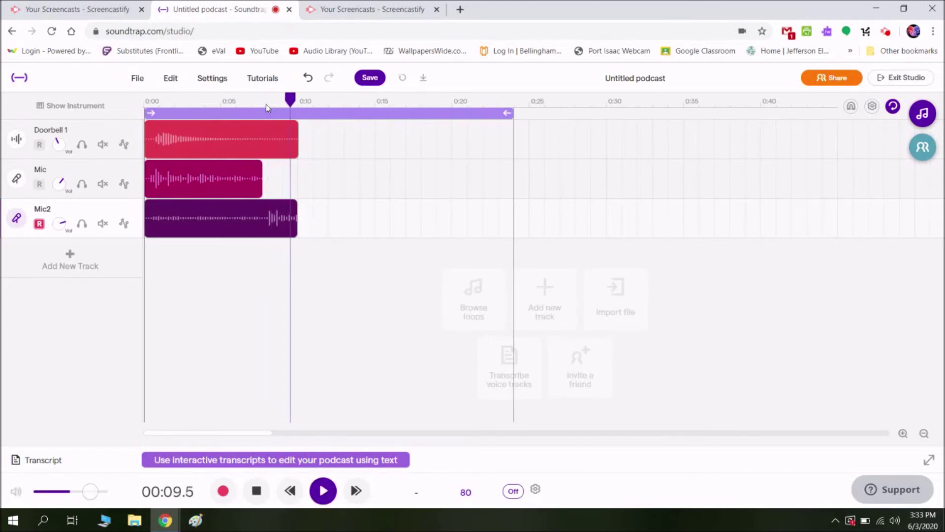
key(space)
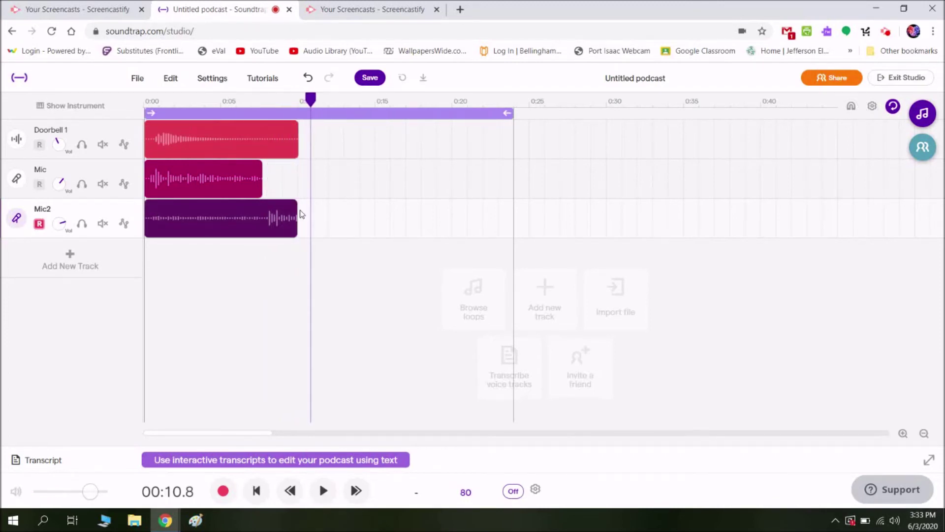
- Listen to the Mic2 clip's ending from about 00:09.2 and trim its end to about 00:09.8
mouse_move(286, 215)
click(903, 433)
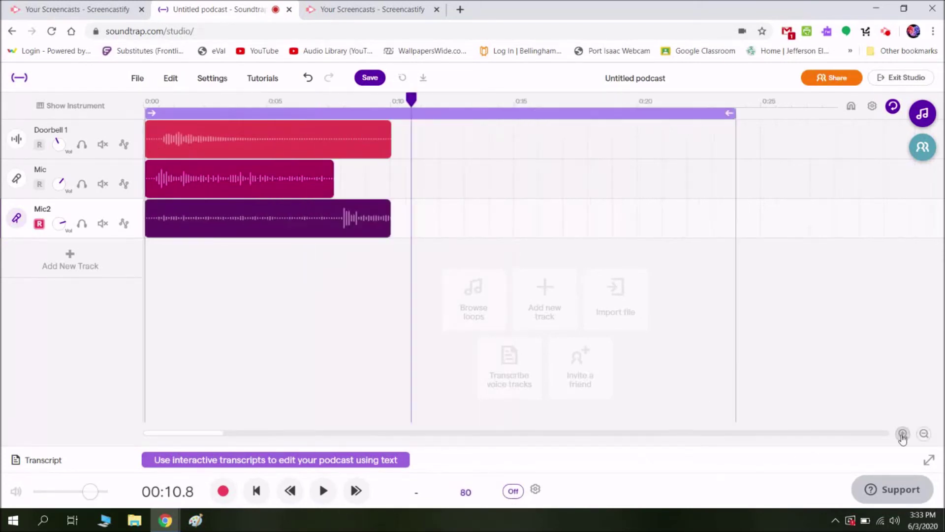
click(903, 433)
click(903, 433)
click(902, 433)
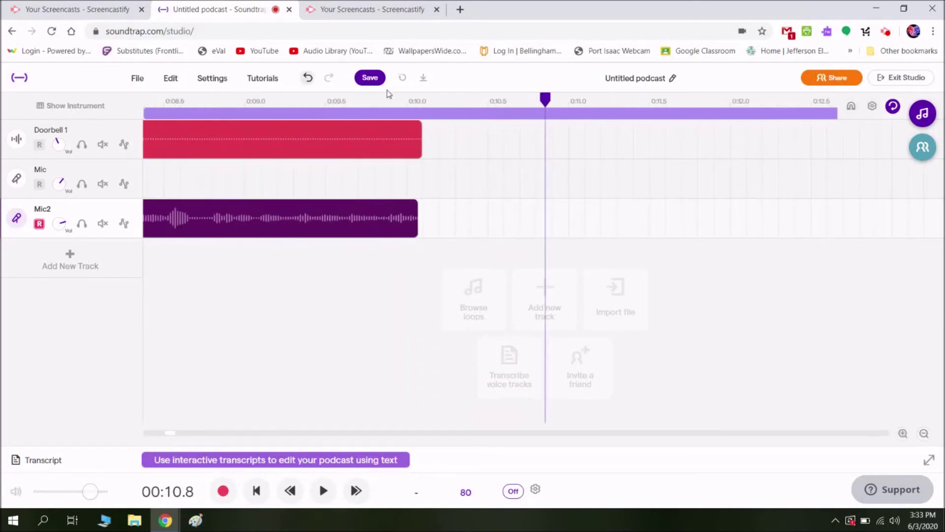
click(283, 101)
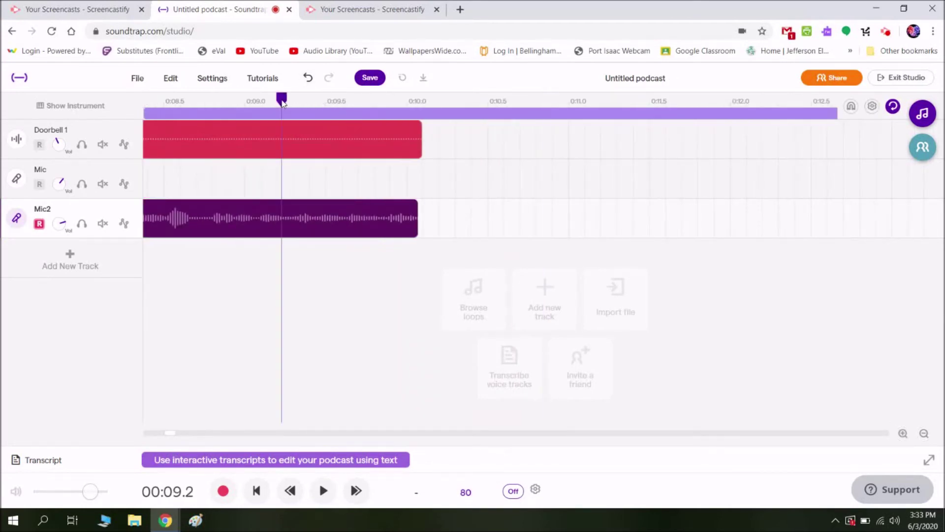
key(space)
key(space)
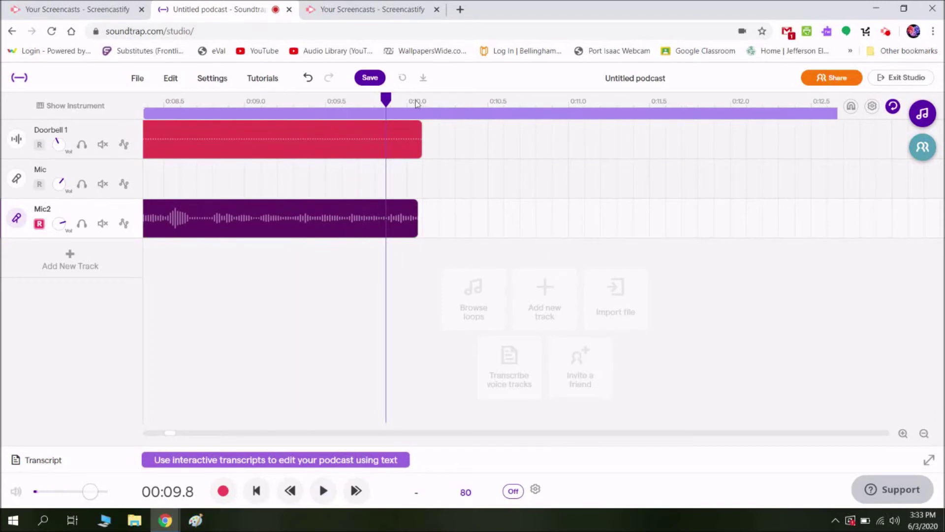
drag(386, 98, 388, 99)
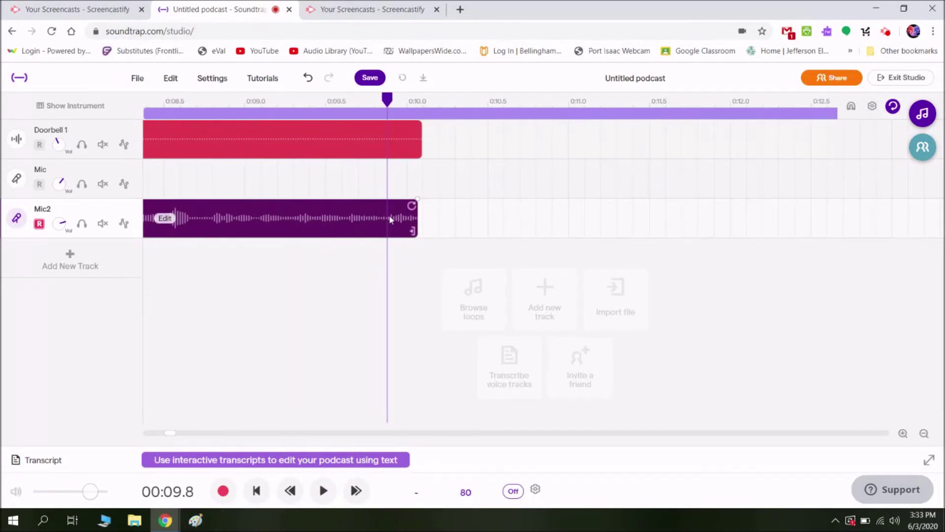
drag(415, 231, 384, 229)
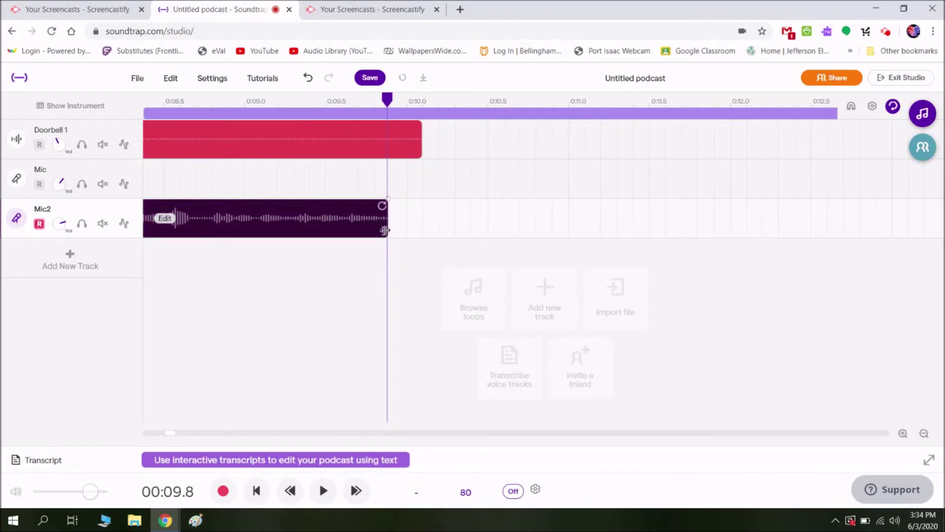
- Play back the trimmed Mic2 ending from about 00:09.4
click(327, 108)
drag(328, 109, 322, 111)
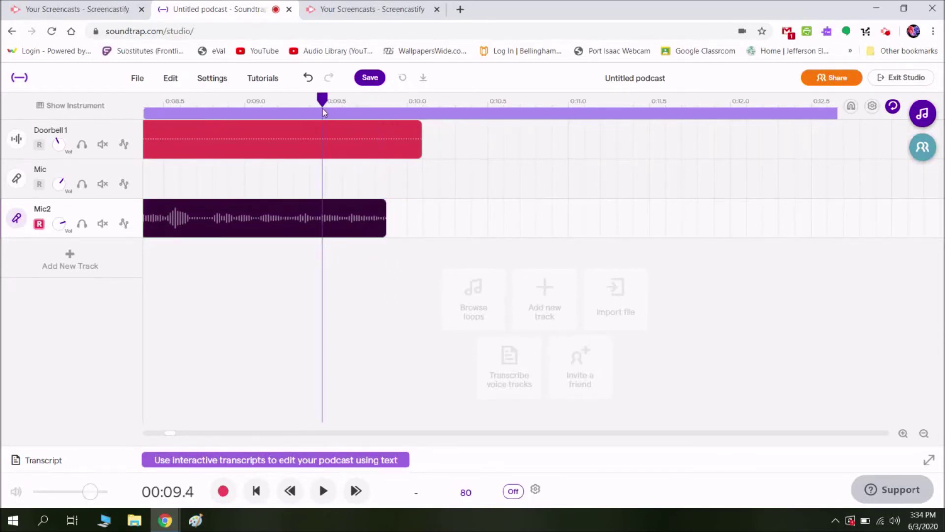
key(space)
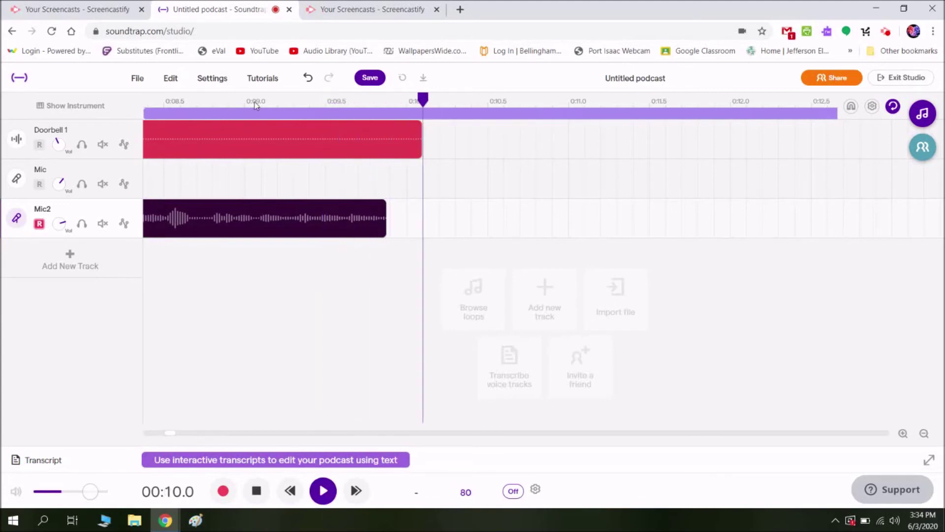
key(space)
- Trim a little more off the end of the Mic2 clip and play its ending again
drag(387, 230, 374, 229)
click(335, 97)
key(space)
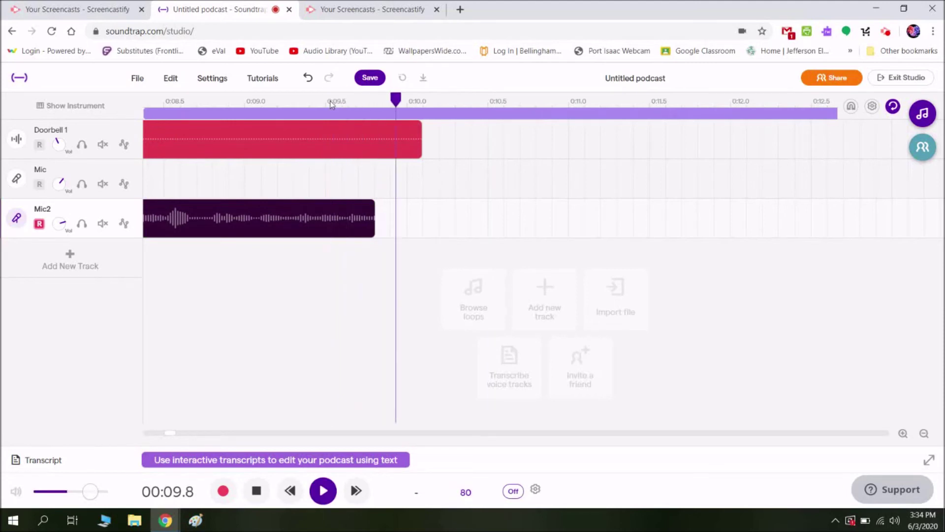
key(space)
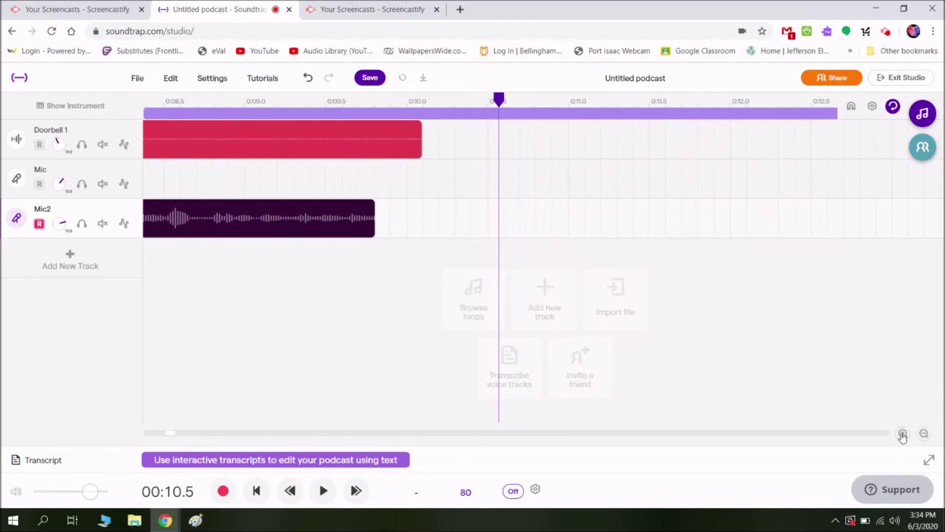
- Open the loop library, clear the old search and filter the loops by Pop and Guitar
click(924, 433)
click(924, 434)
click(924, 433)
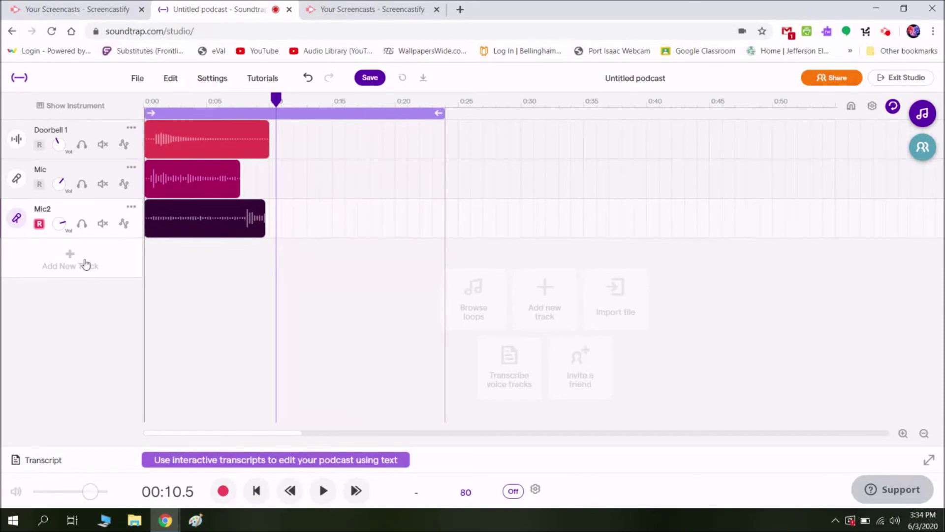
click(921, 113)
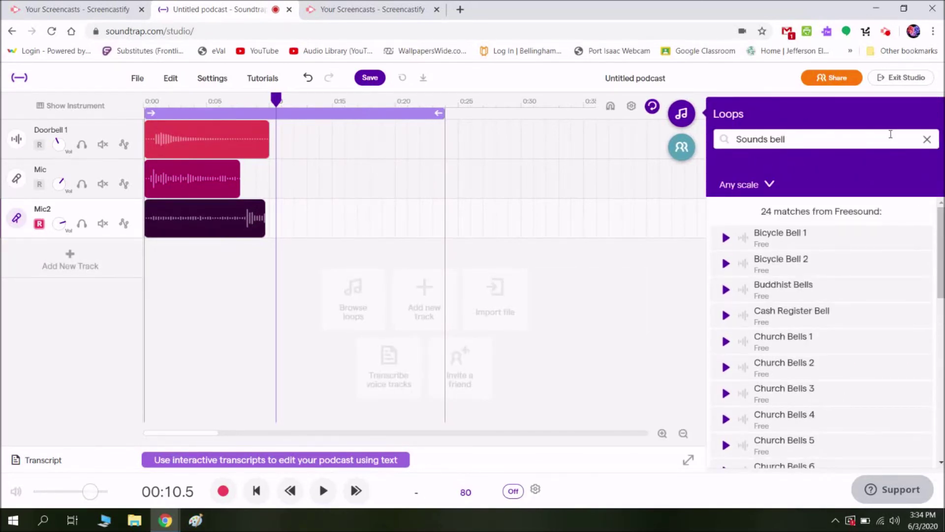
click(926, 140)
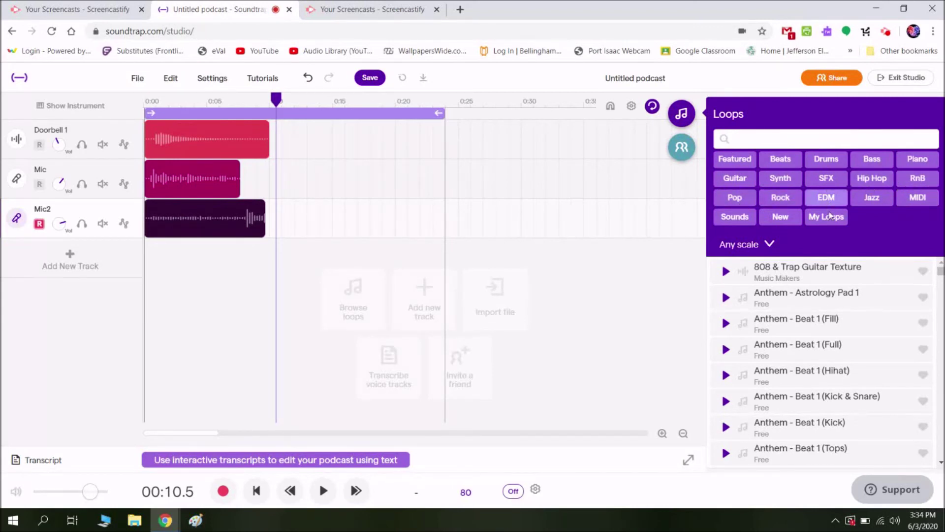
click(736, 199)
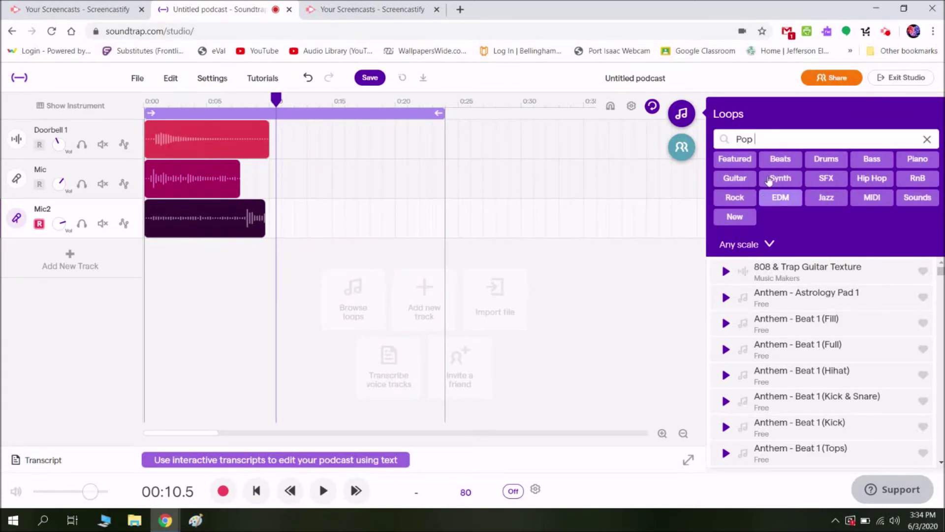
click(740, 180)
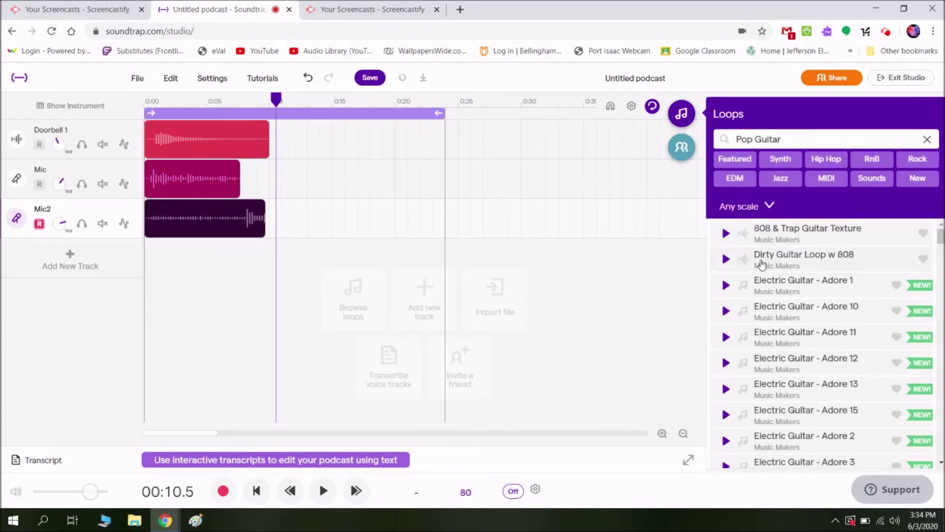
- Browse the filtered guitar loops and preview Guitar - Acoustic Finger Em
scroll(763, 268, down, 10)
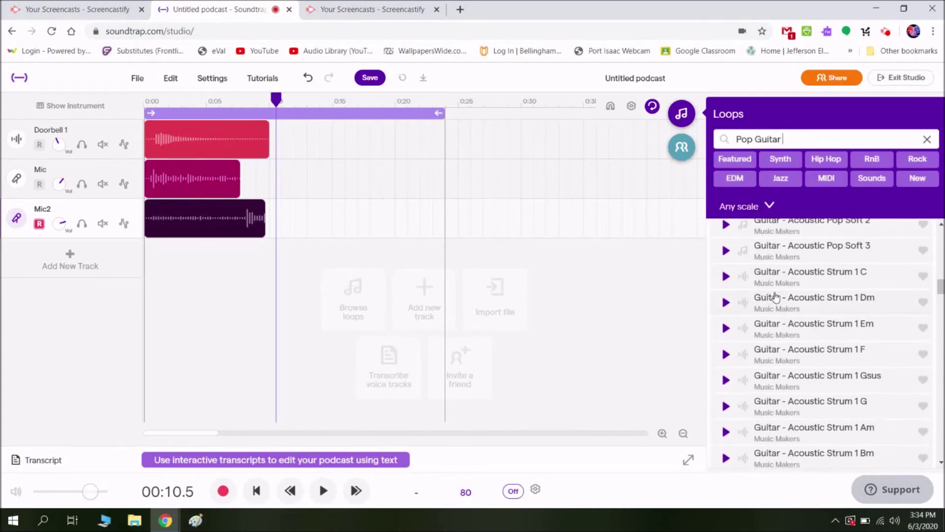
scroll(758, 310, up, 5)
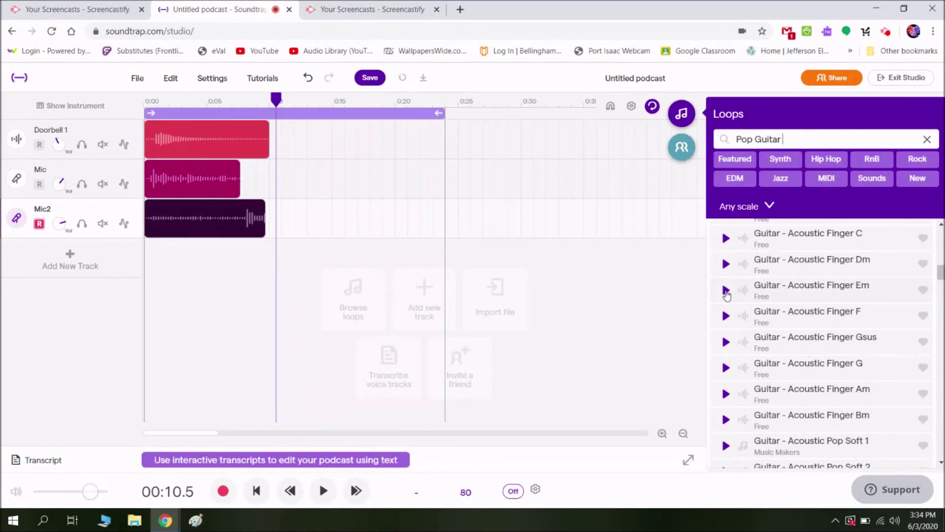
click(726, 294)
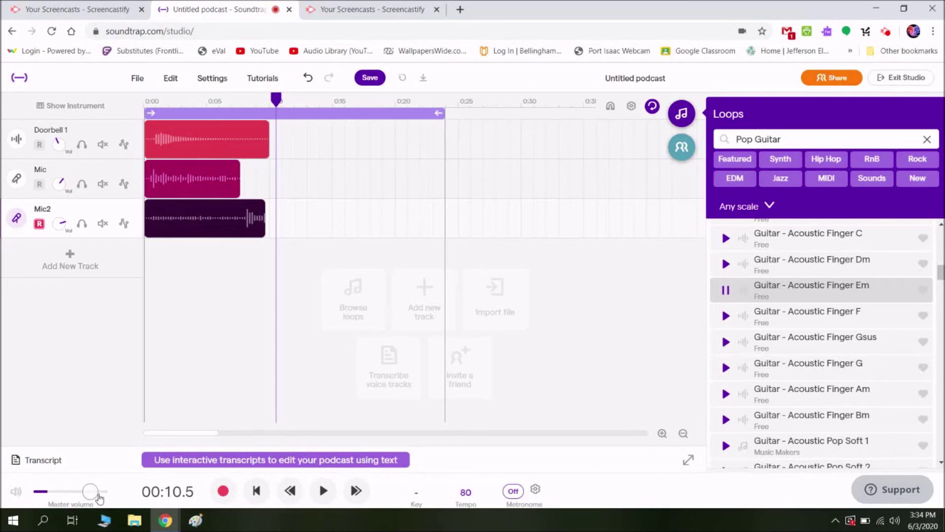
- Stop the current preview and audition Guitar - Acoustic Strum 1 C, Guitar - Frooshy and Guitar - Melancholy 1 in the loop library
click(726, 290)
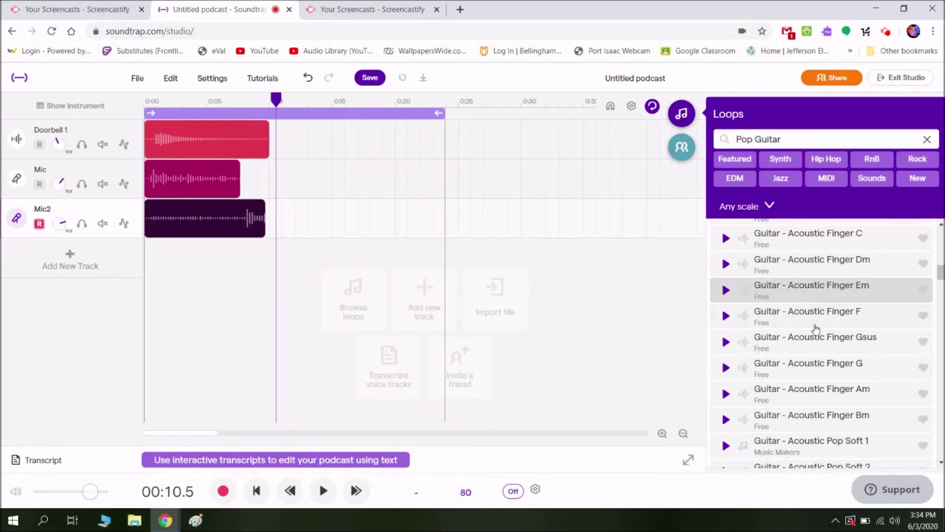
scroll(819, 333, down, 2)
scroll(819, 335, down, 4)
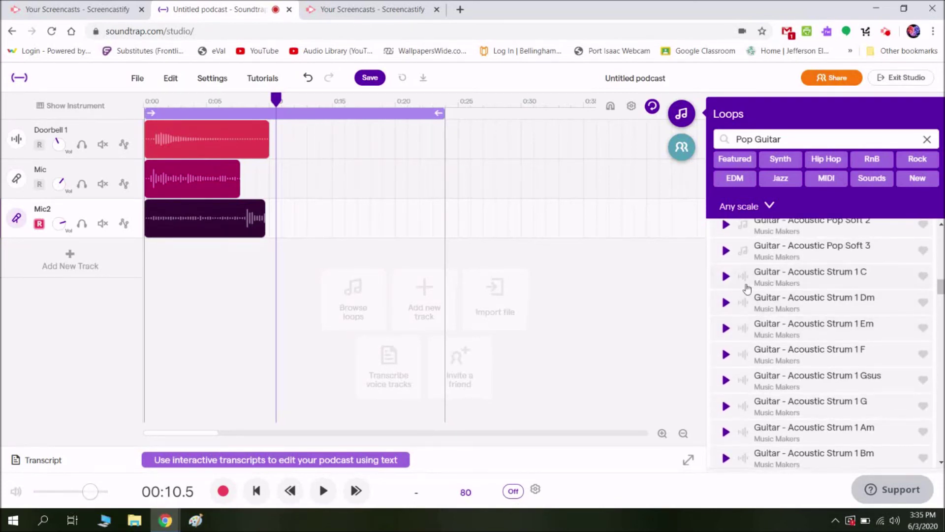
click(725, 277)
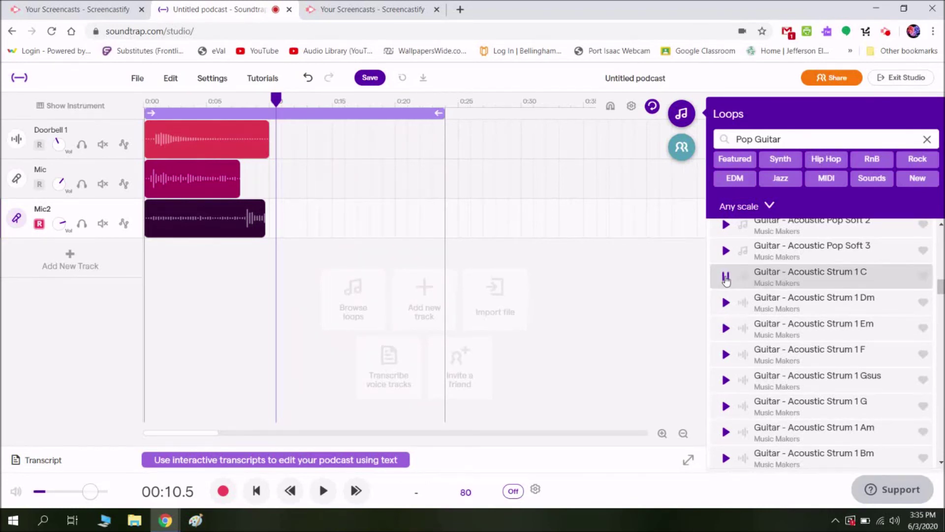
scroll(762, 351, down, 18)
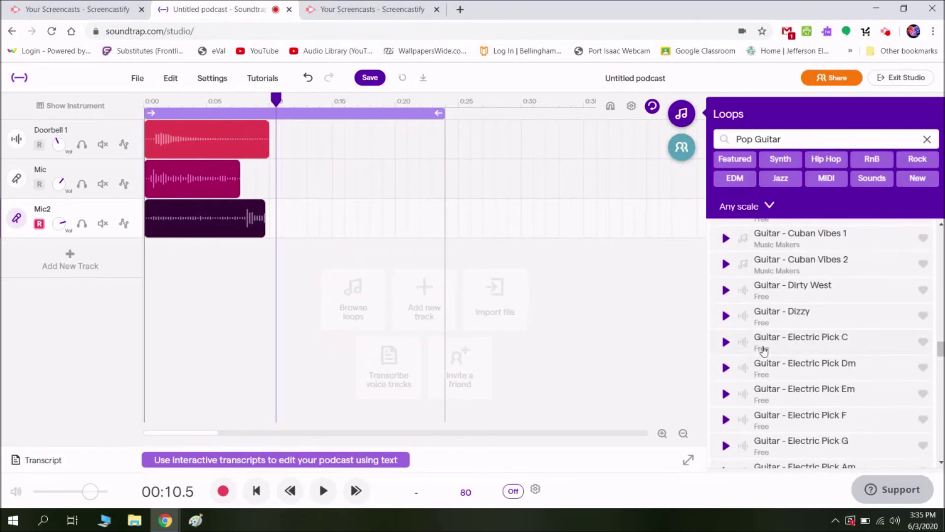
scroll(764, 350, down, 4)
click(725, 339)
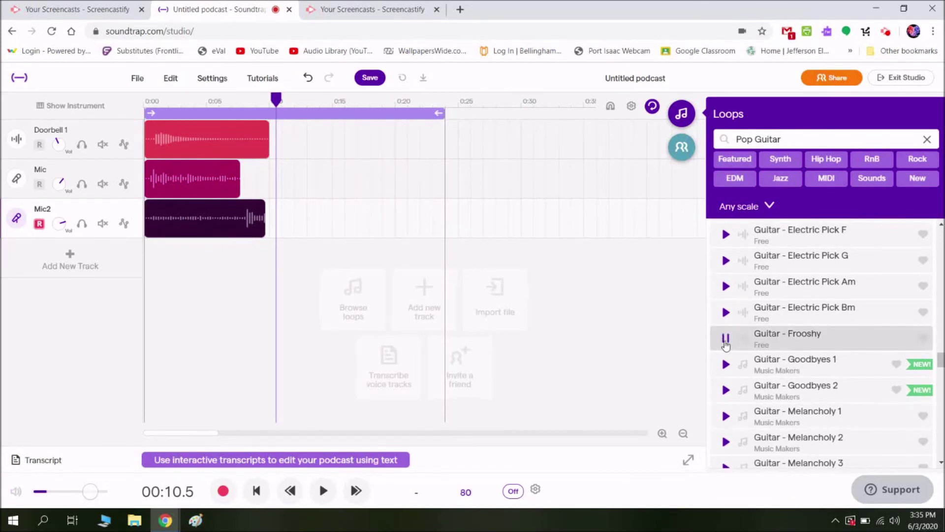
click(725, 416)
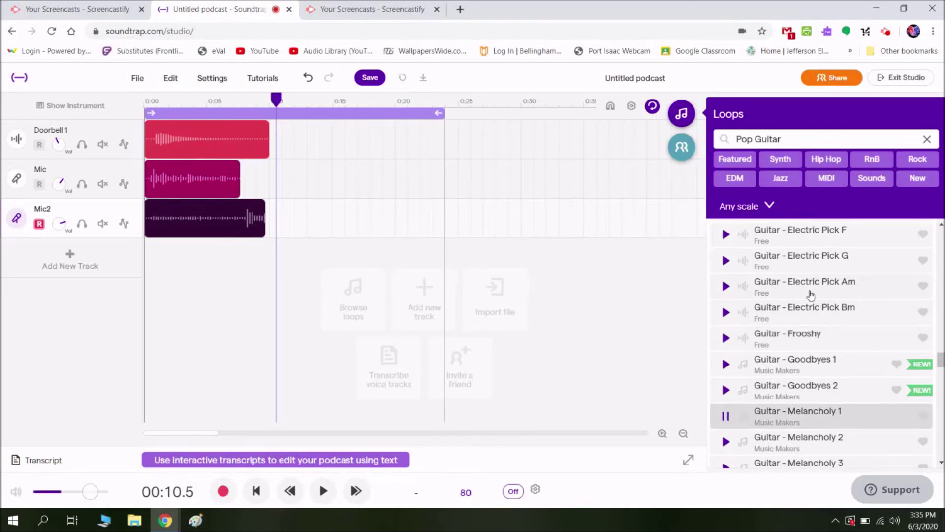
click(723, 418)
- Preview the Guitar - Simmer 1 loop and add it as a new track starting at about 0:08
scroll(738, 320, down, 10)
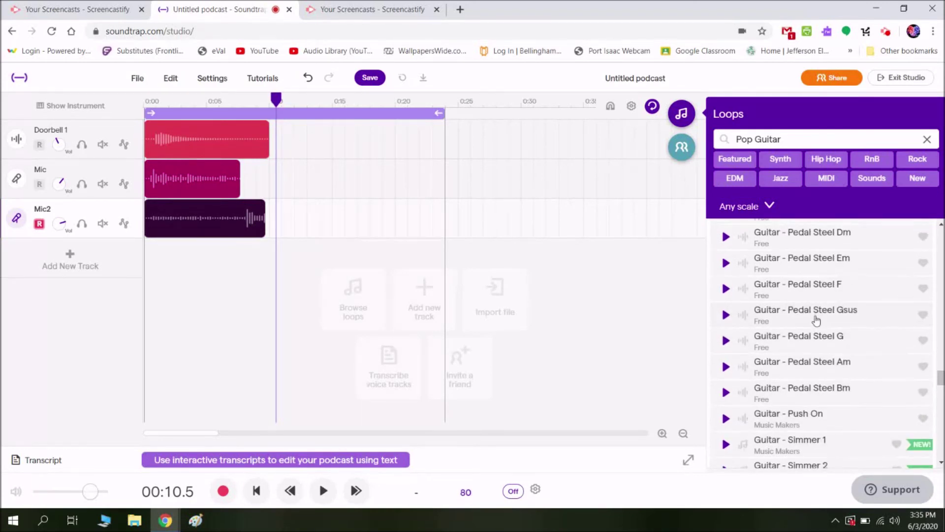
click(738, 257)
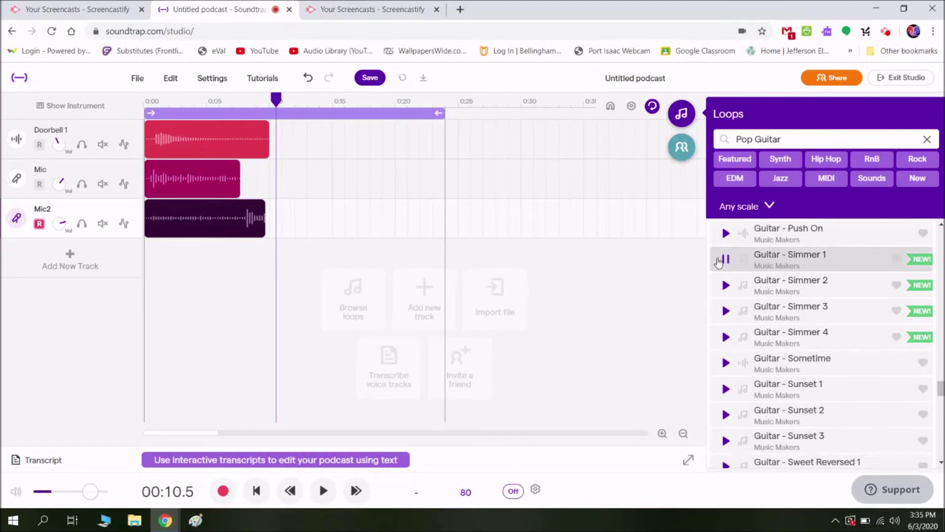
click(725, 260)
drag(805, 258, 246, 262)
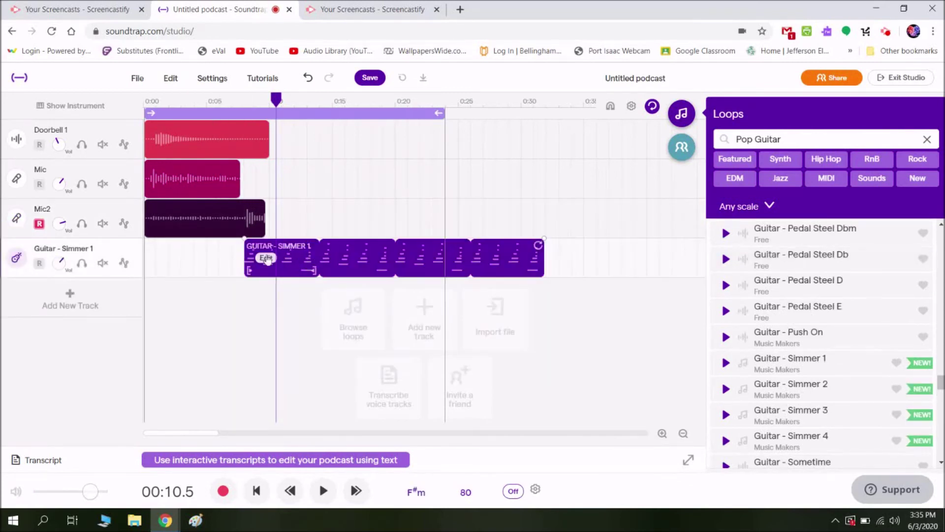
- Lower the Guitar - Simmer 1 track's volume and shift its clip slightly earlier to start at about 0:07
drag(61, 266, 44, 277)
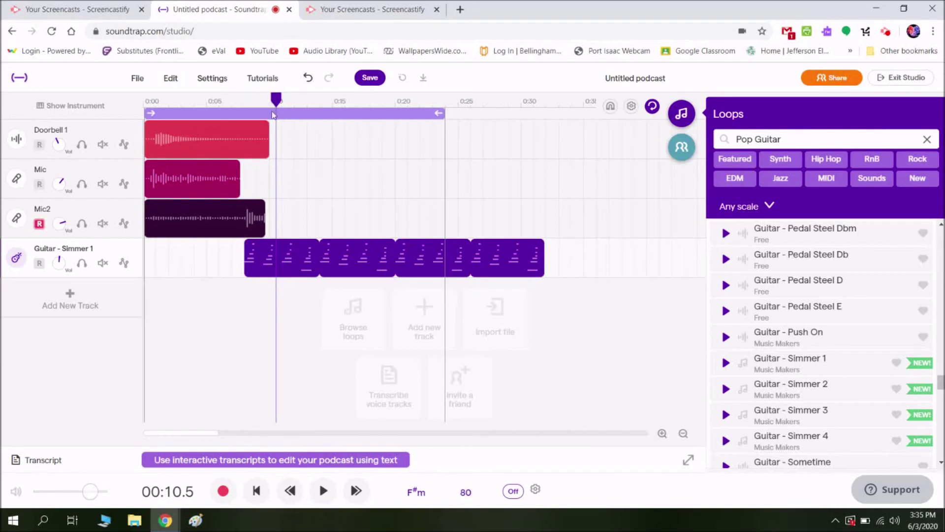
mouse_move(298, 253)
drag(307, 247, 296, 247)
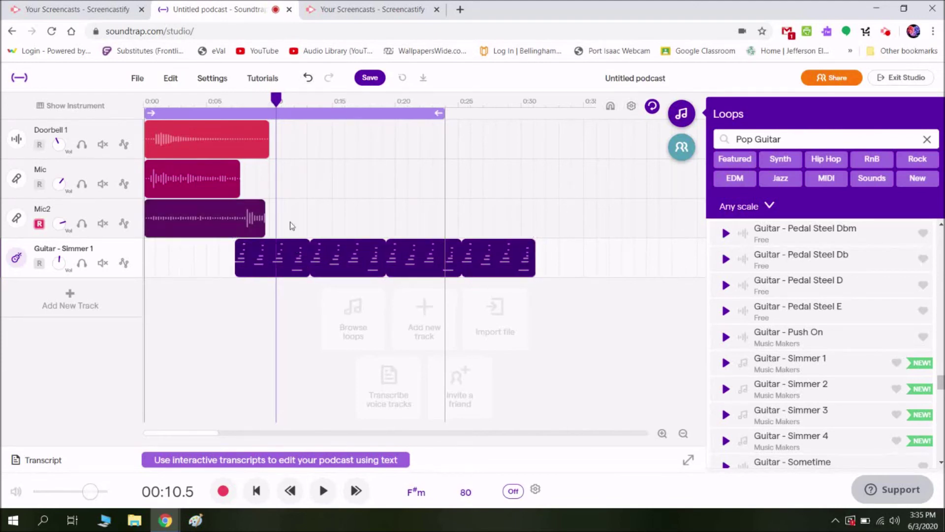
- Fine-tune the guitar track's volume and play the transition into the guitar from about 00:05.3
click(254, 101)
drag(253, 101, 233, 101)
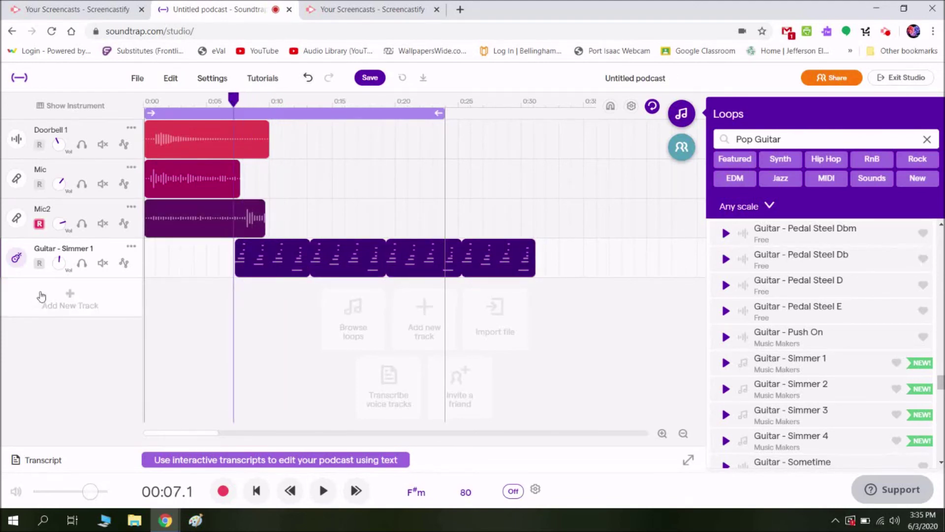
drag(51, 256, 58, 264)
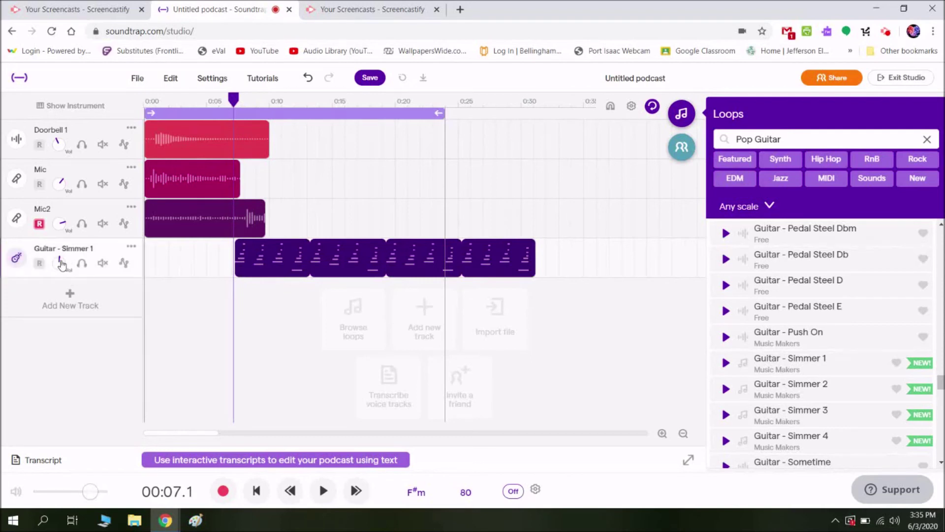
drag(234, 101, 212, 101)
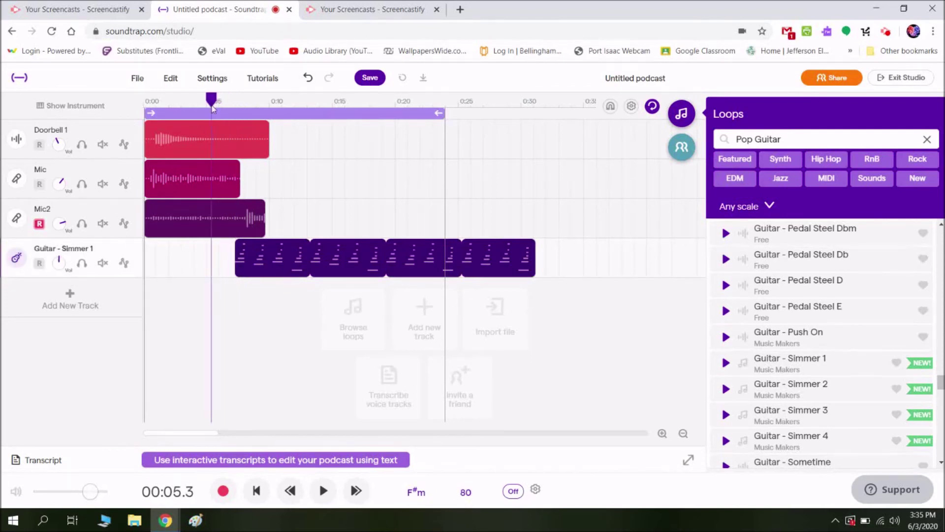
key(space)
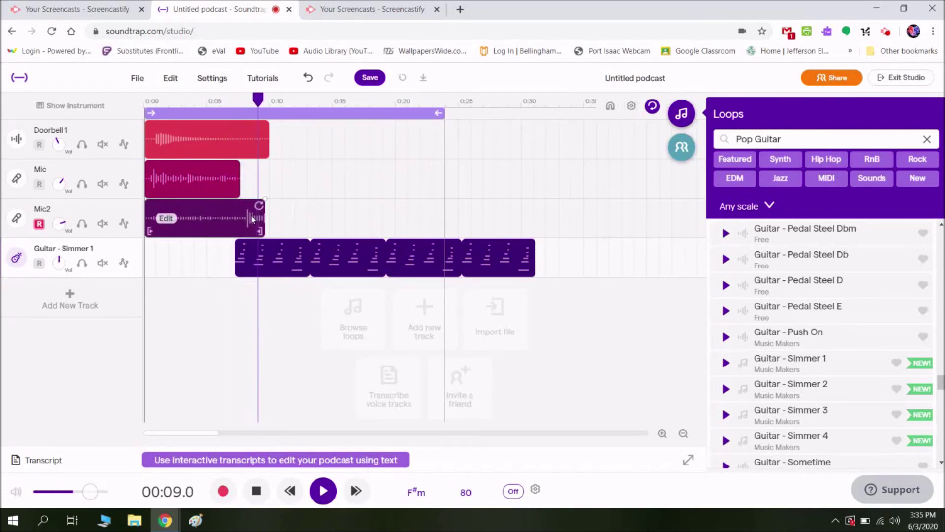
key(space)
- Listen from about 00:01.8 and trim the start of the Mic2 clip up to its final words at about 0:08
drag(260, 101, 167, 100)
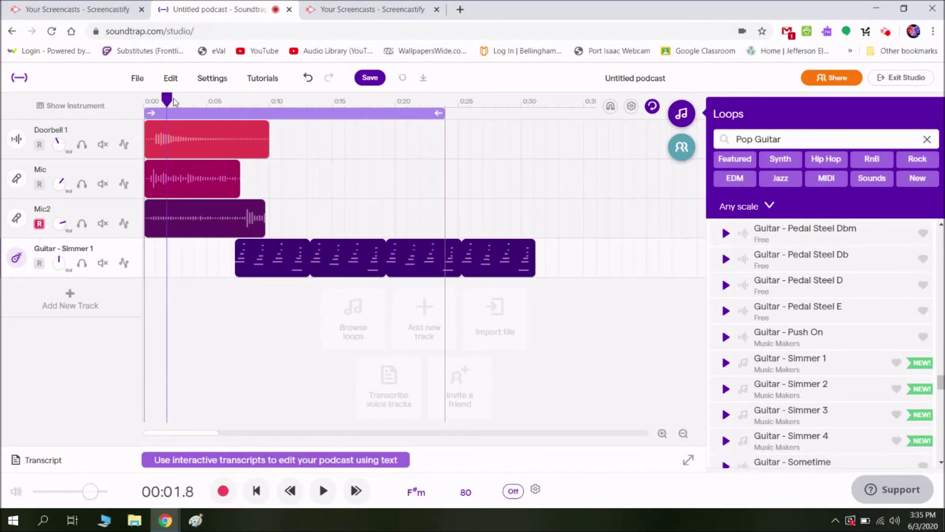
key(space)
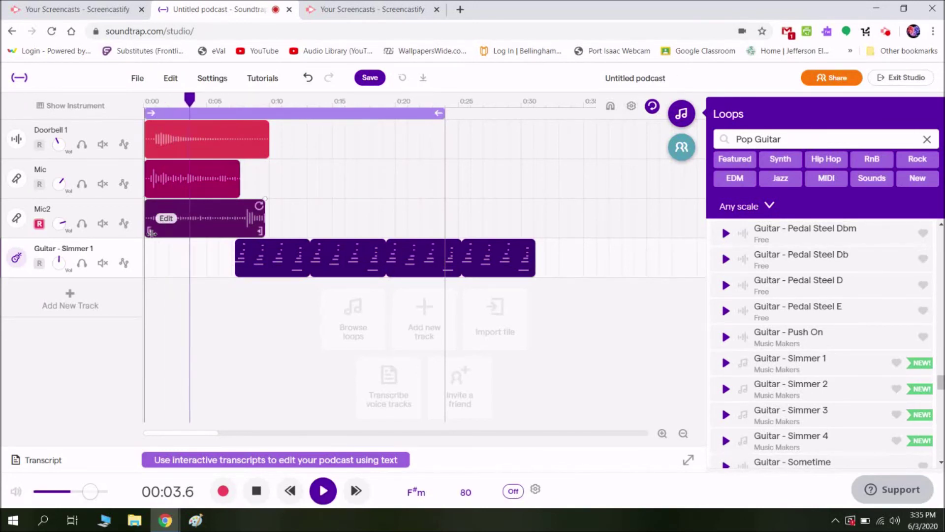
key(space)
drag(152, 233, 248, 223)
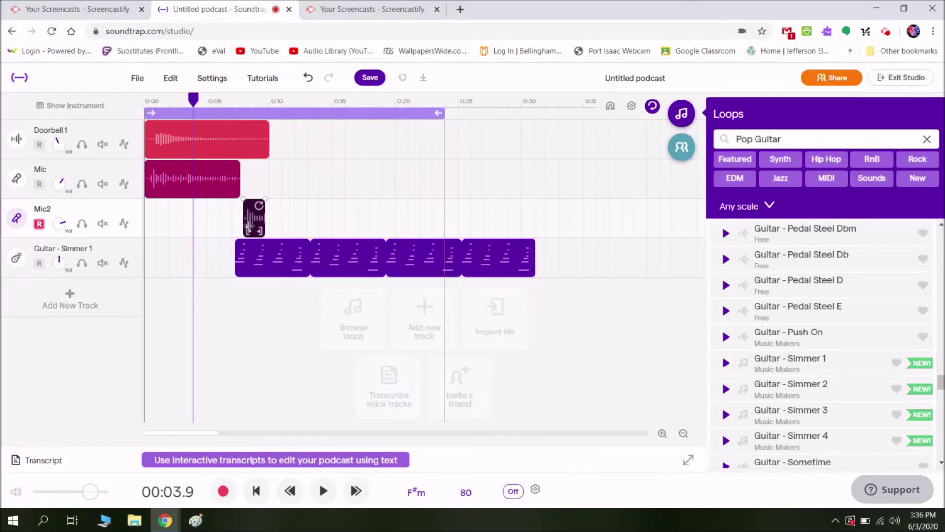
- Play the mix from about 00:03.9 and raise the Guitar - Simmer 1 track's volume during playback
key(space)
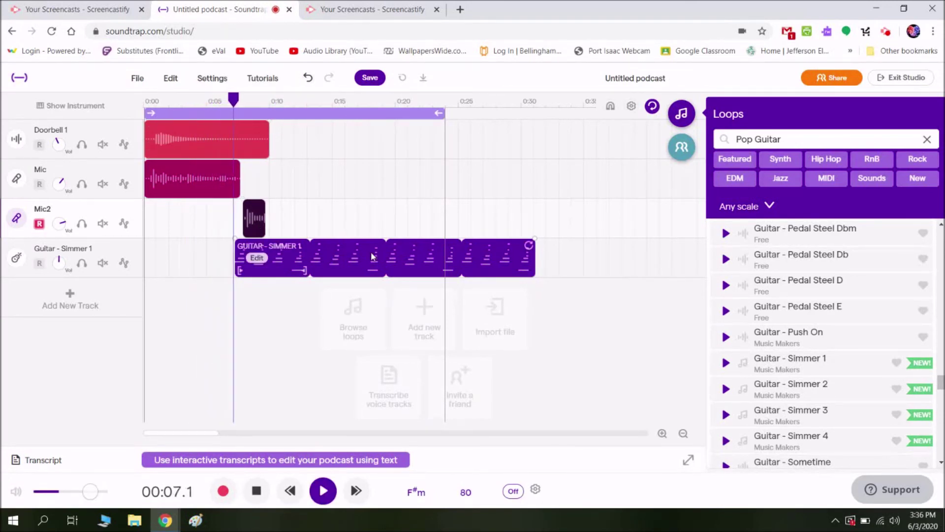
drag(59, 262, 73, 259)
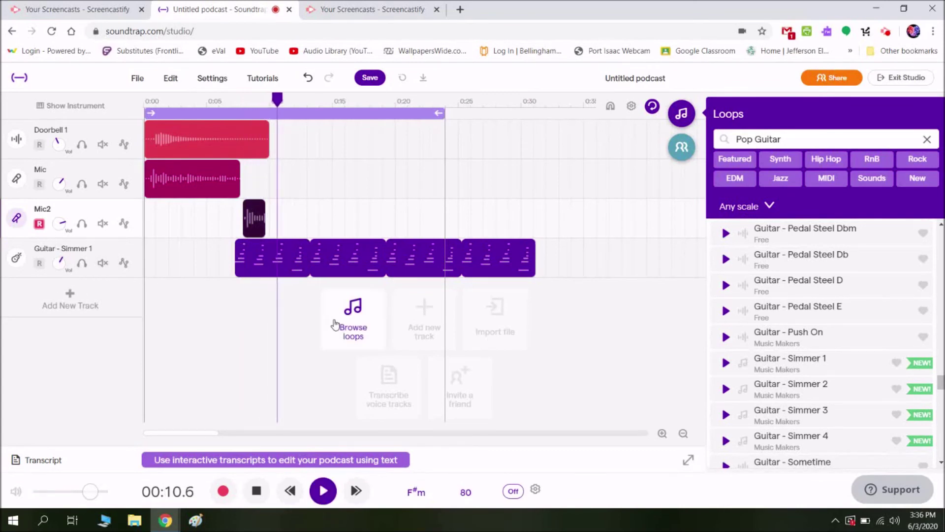
key(space)
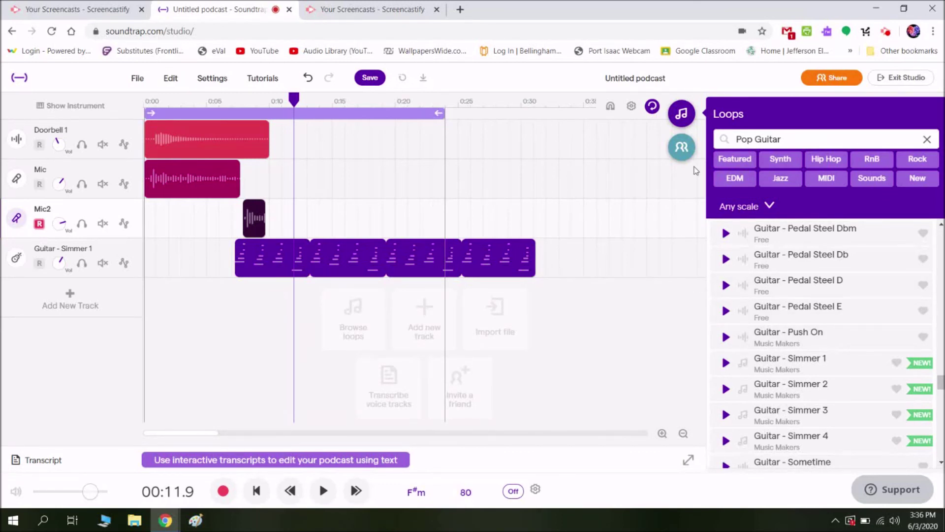
- Close the loop library and rename the project "My Podcast #1"
click(682, 114)
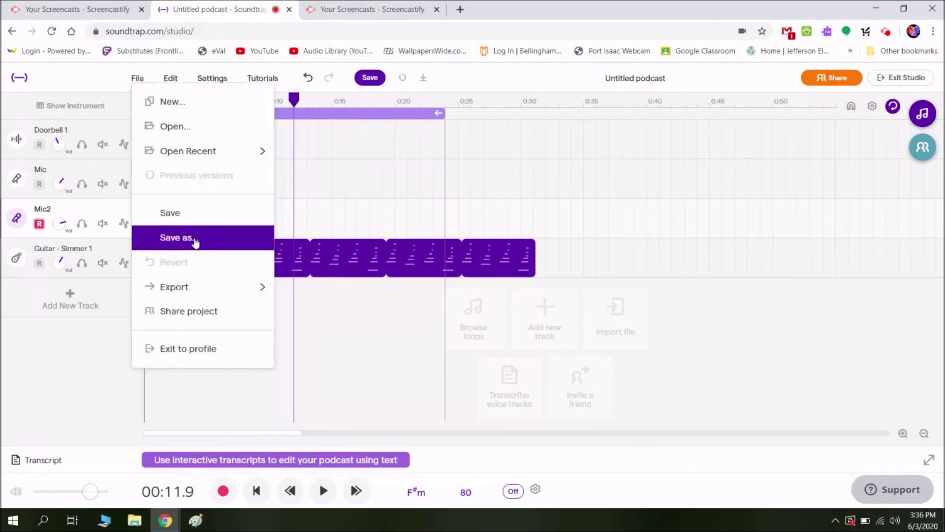
click(631, 84)
click(639, 78)
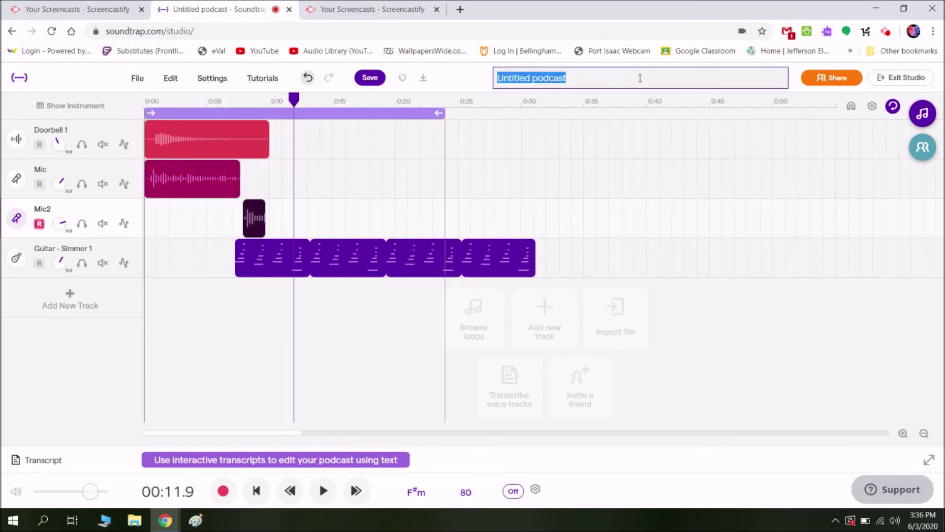
text(My)
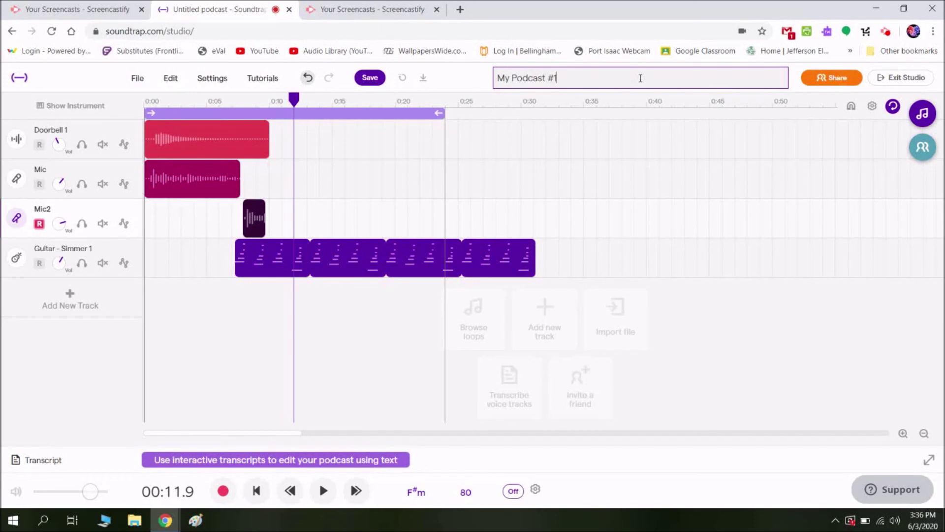
text( Podcast #1)
key(Return)
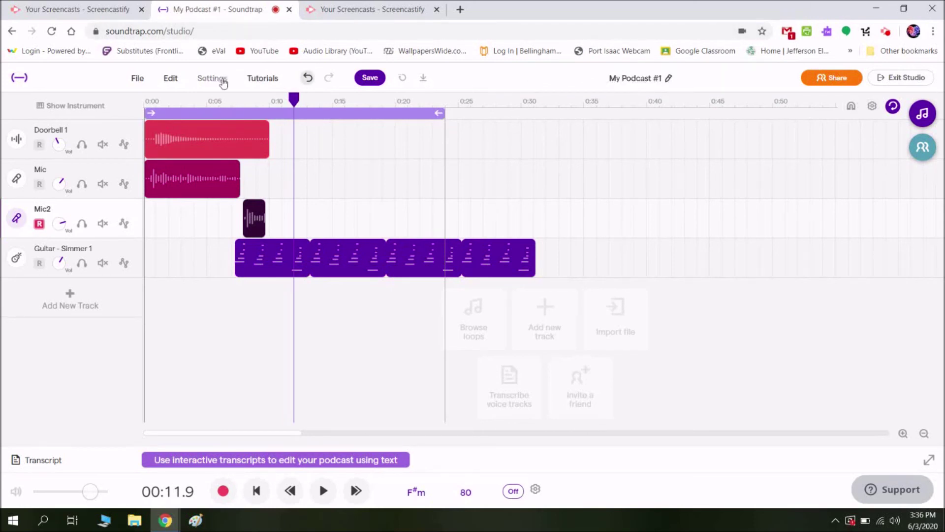
- Try to export the unsaved project to an mp3 file
click(138, 81)
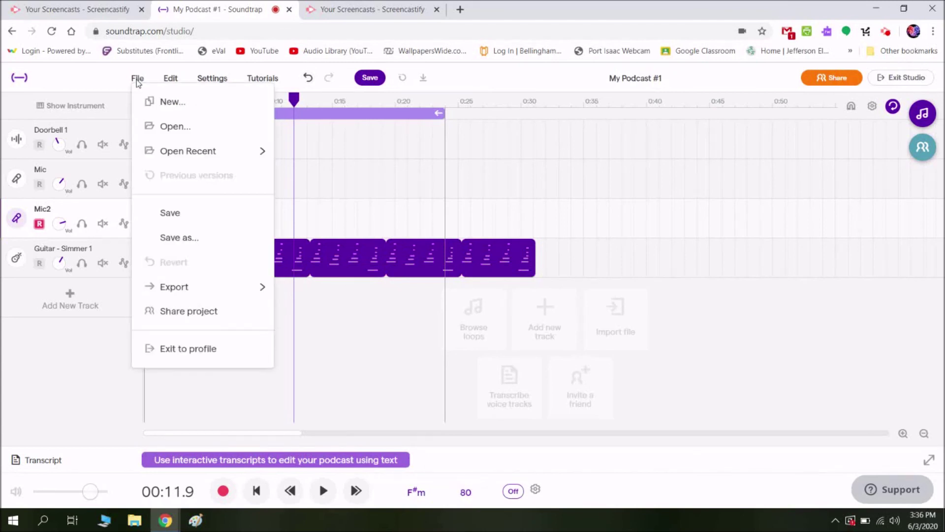
mouse_move(174, 289)
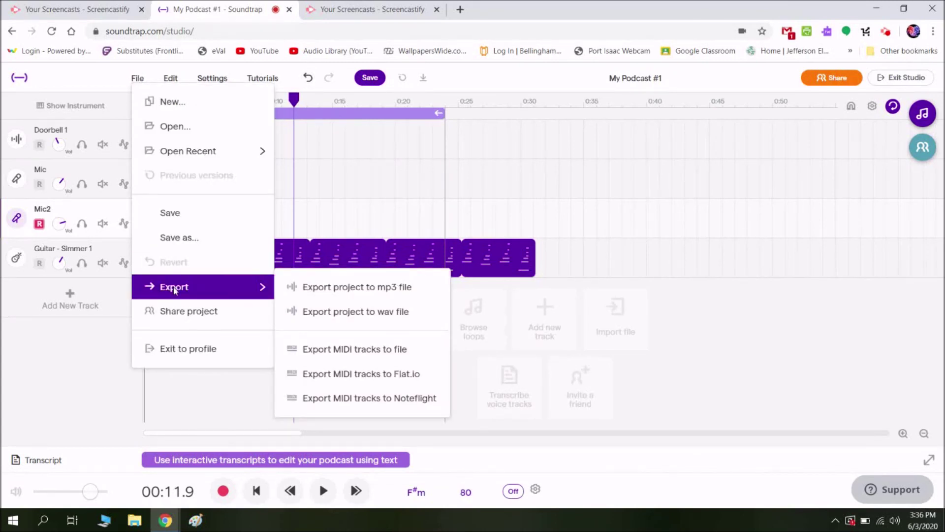
click(361, 290)
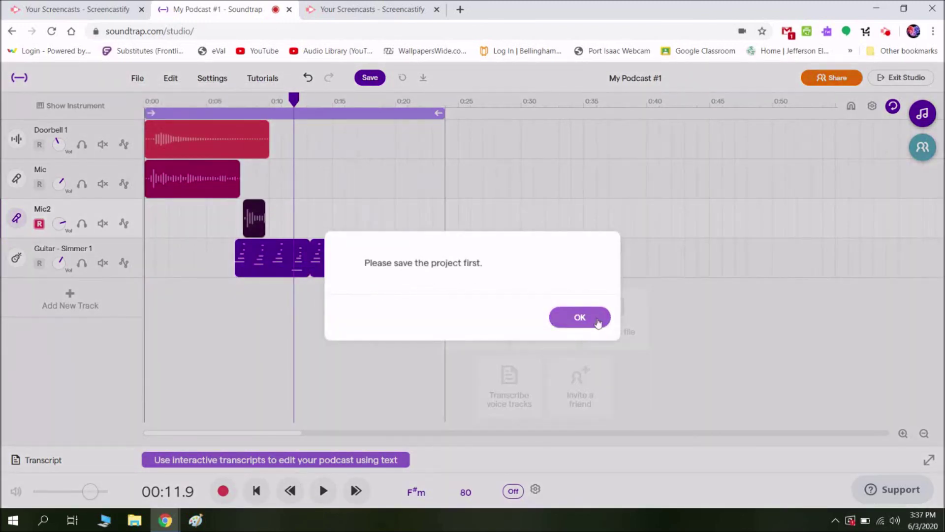
click(599, 321)
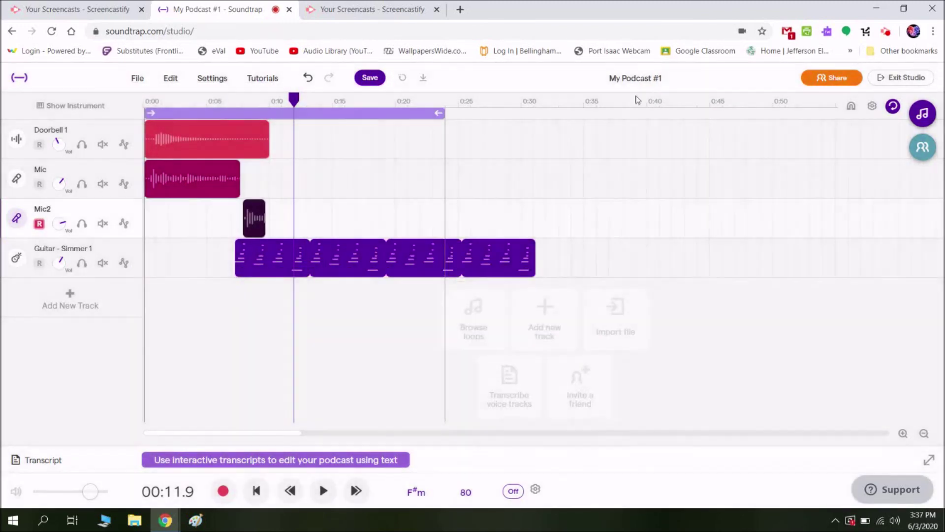
- Save the My Podcast #1 project
click(656, 79)
click(138, 78)
click(170, 213)
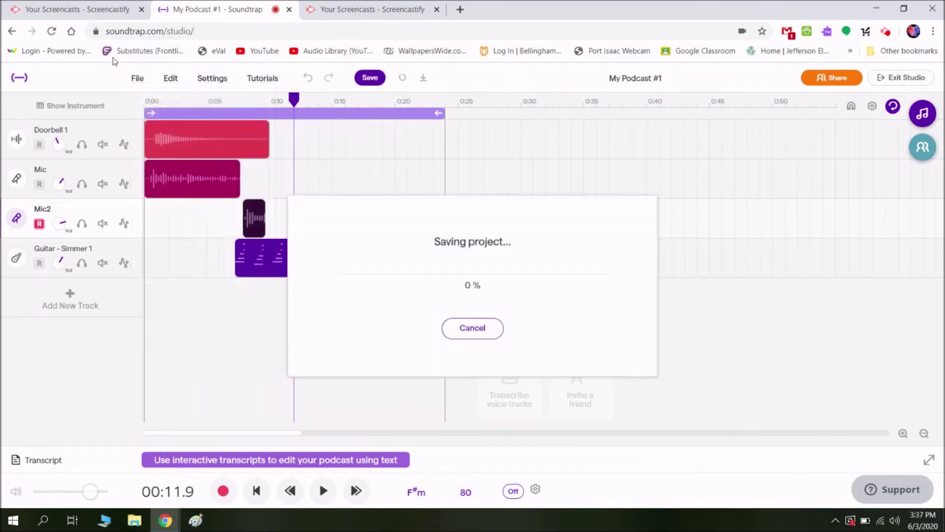
- Try twice to export the saved project to an mp3 file while it is still mixing
click(137, 78)
mouse_move(196, 296)
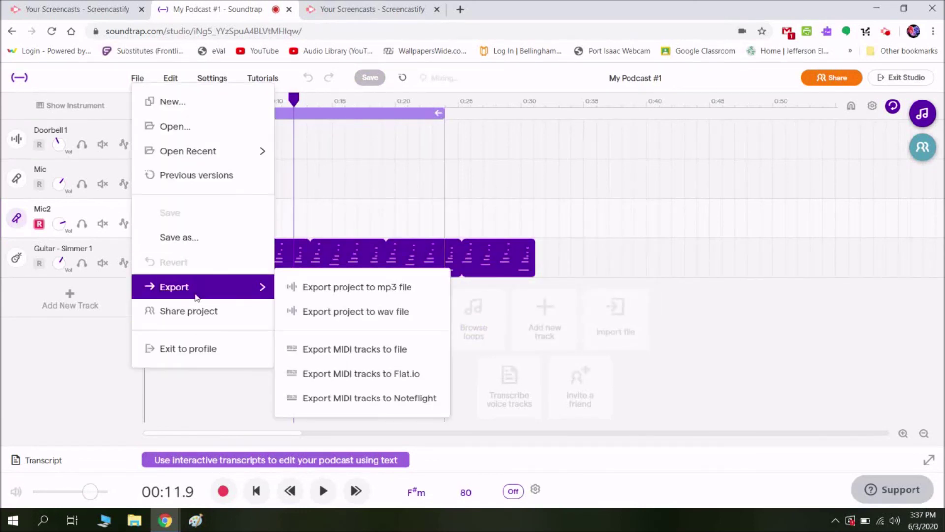
click(341, 287)
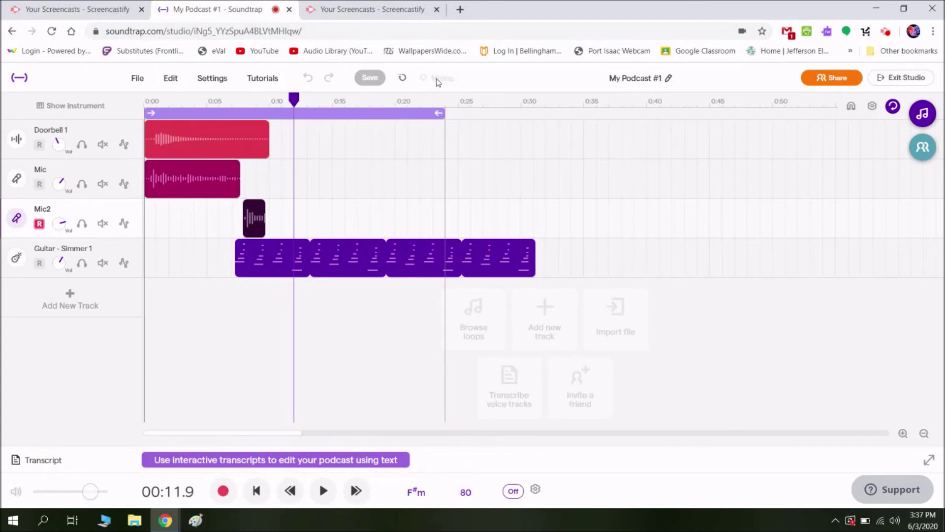
click(138, 79)
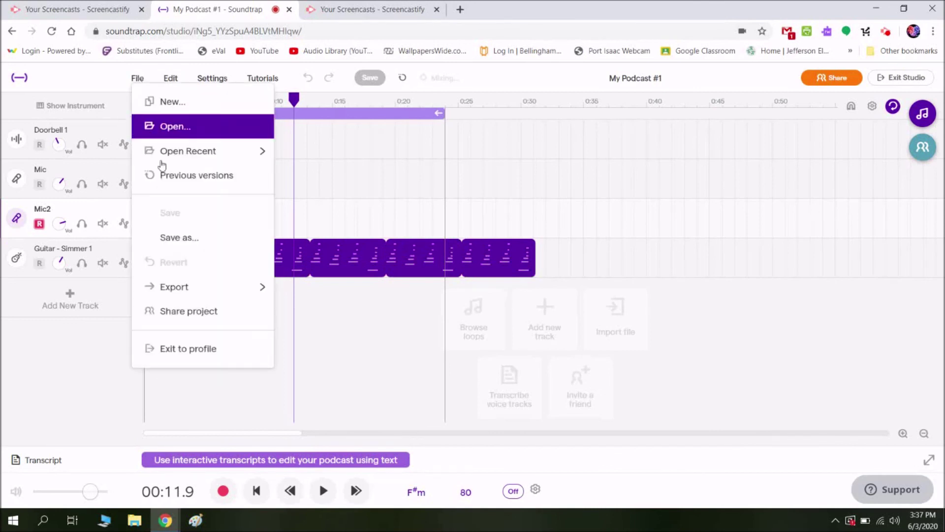
mouse_move(184, 295)
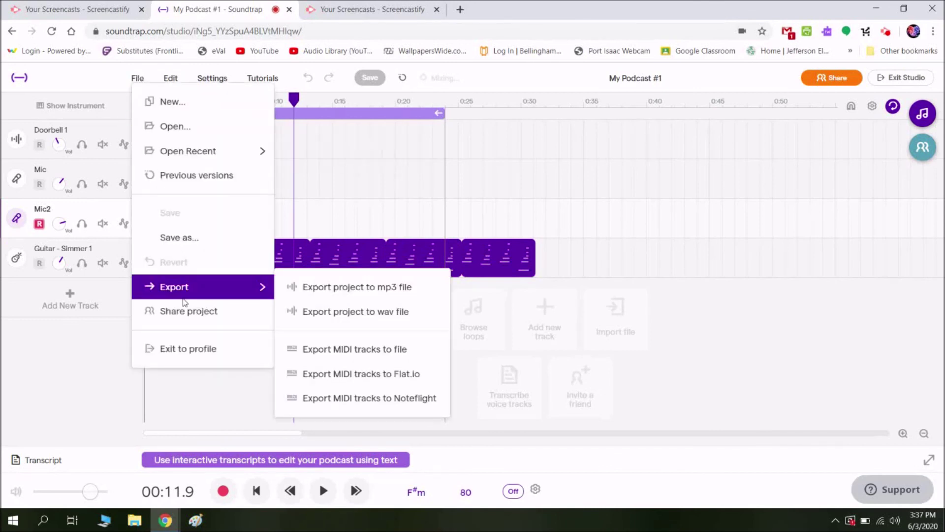
click(353, 287)
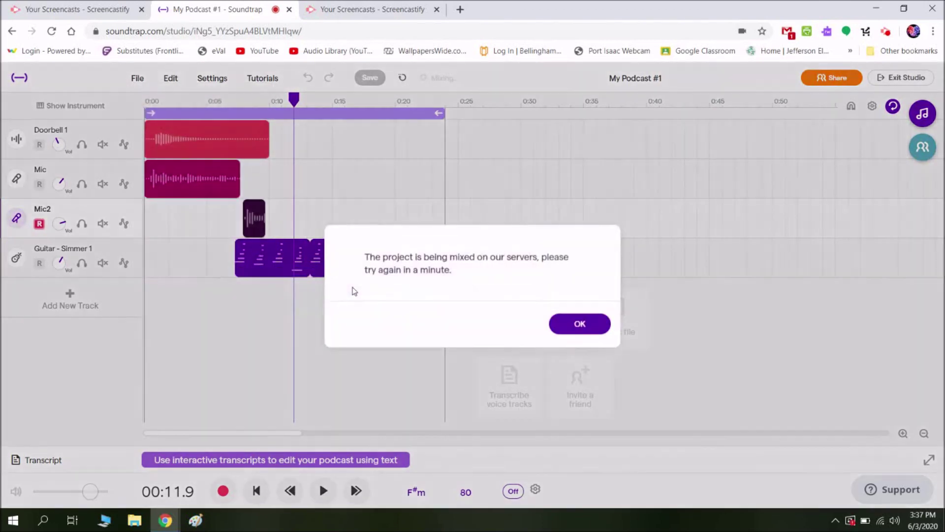
click(580, 324)
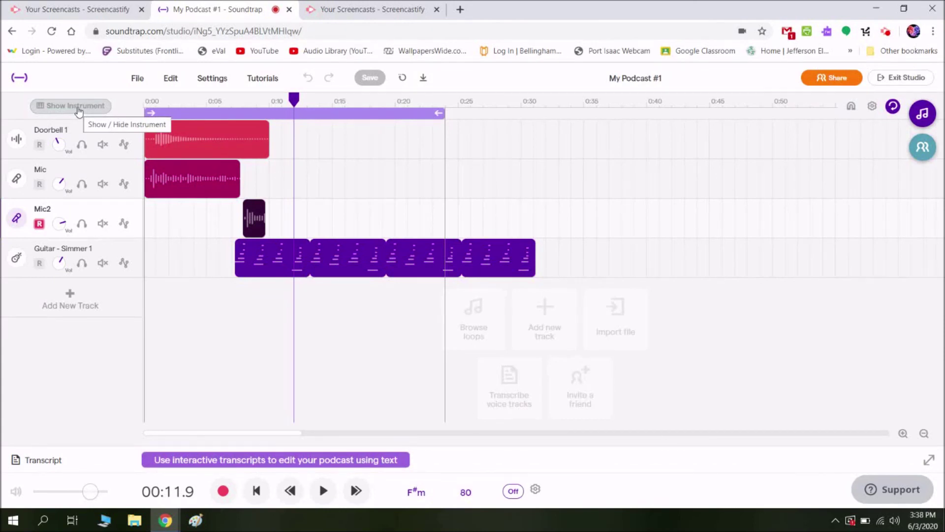
- Export the mixed My Podcast #1 project to an mp3 file
click(139, 78)
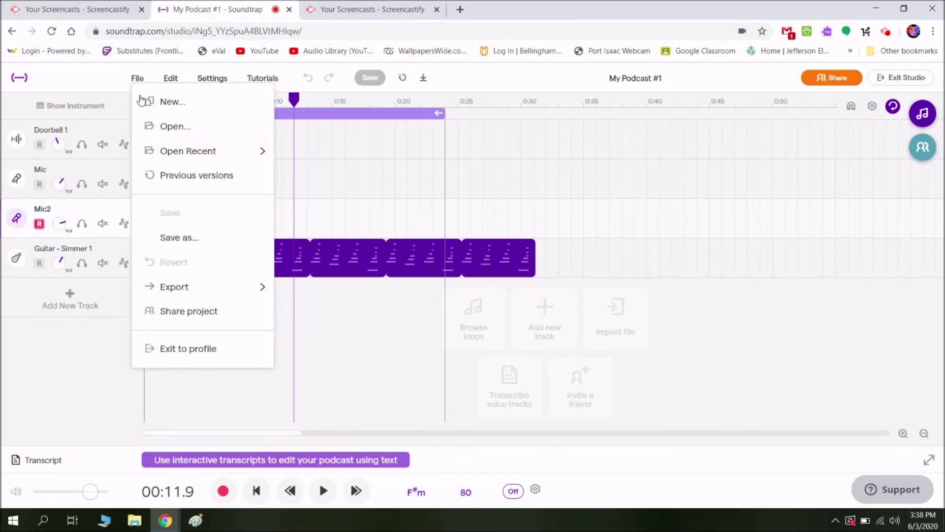
mouse_move(183, 298)
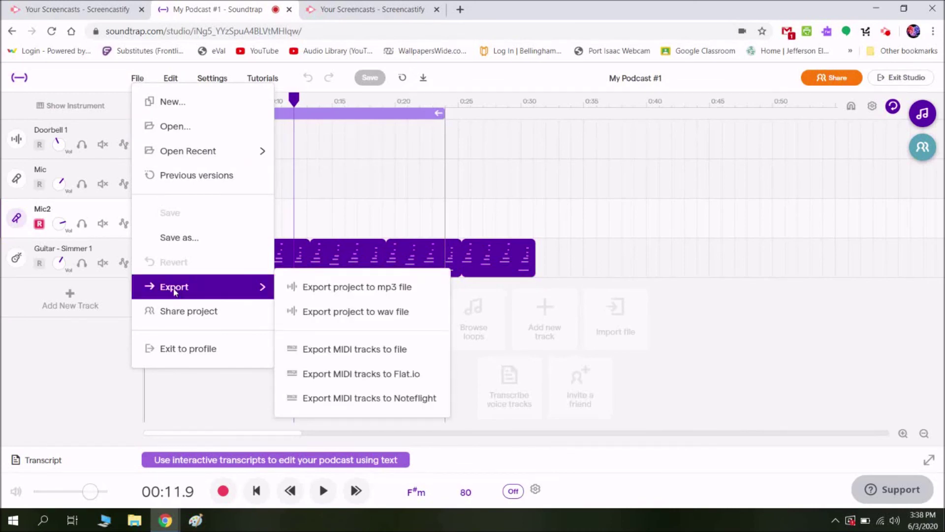
click(336, 290)
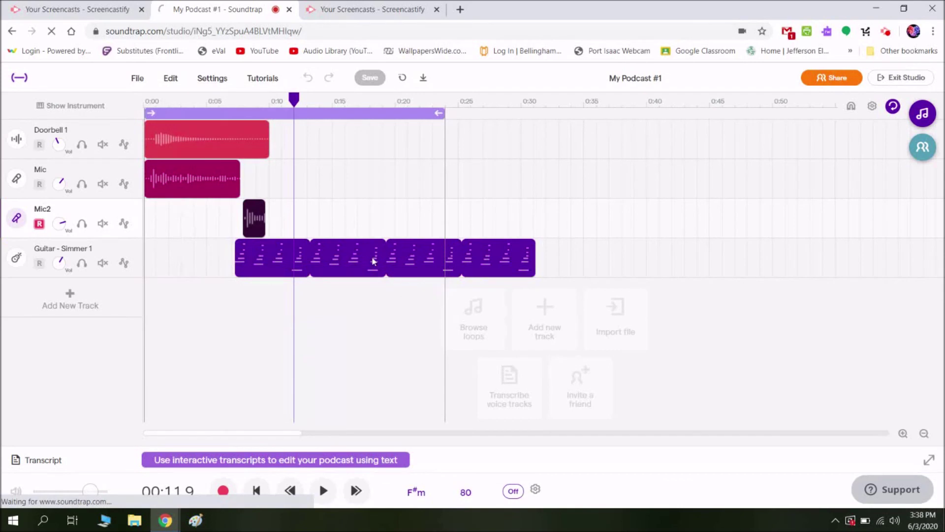